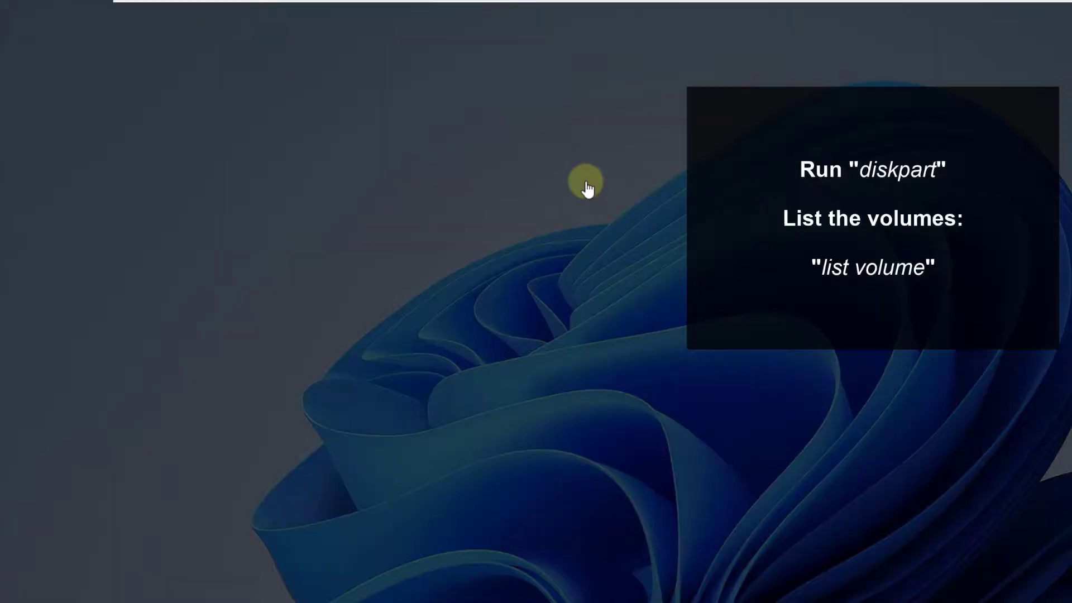
- Approve the elevated launch of DiskPart and list all volumes
{"action": "key", "text": "Left"}
{"action": "key", "text": "Return"}
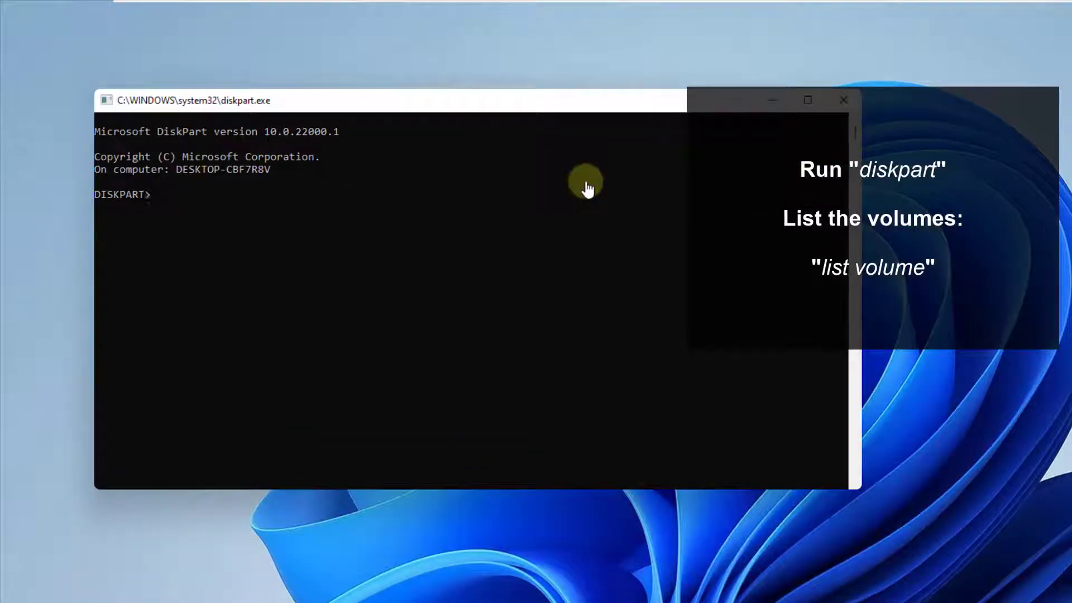
{"action": "type", "text": "List volume"}
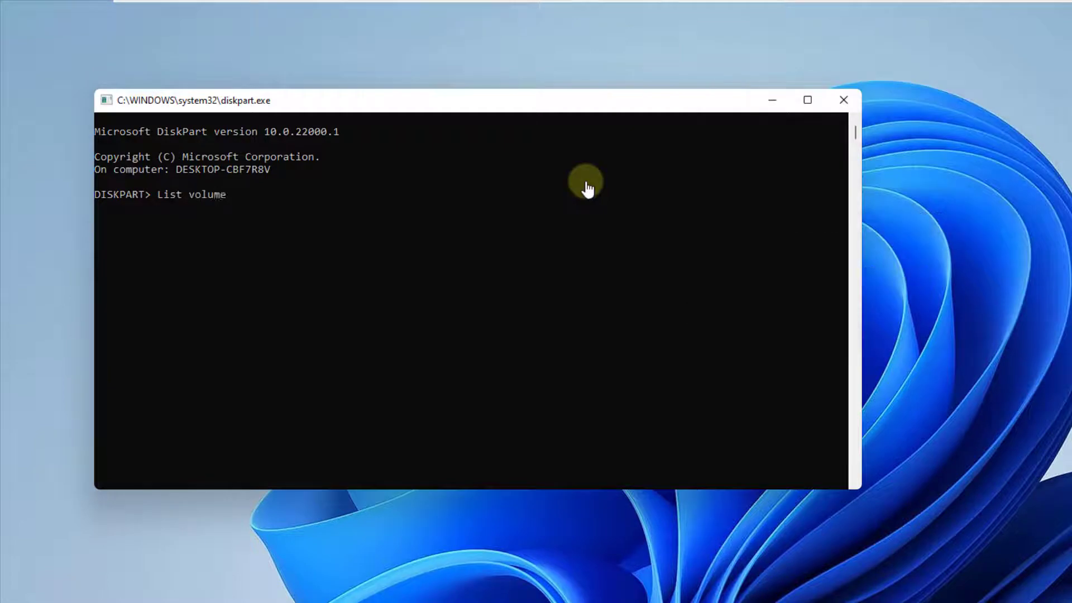
{"action": "key", "text": "Return"}
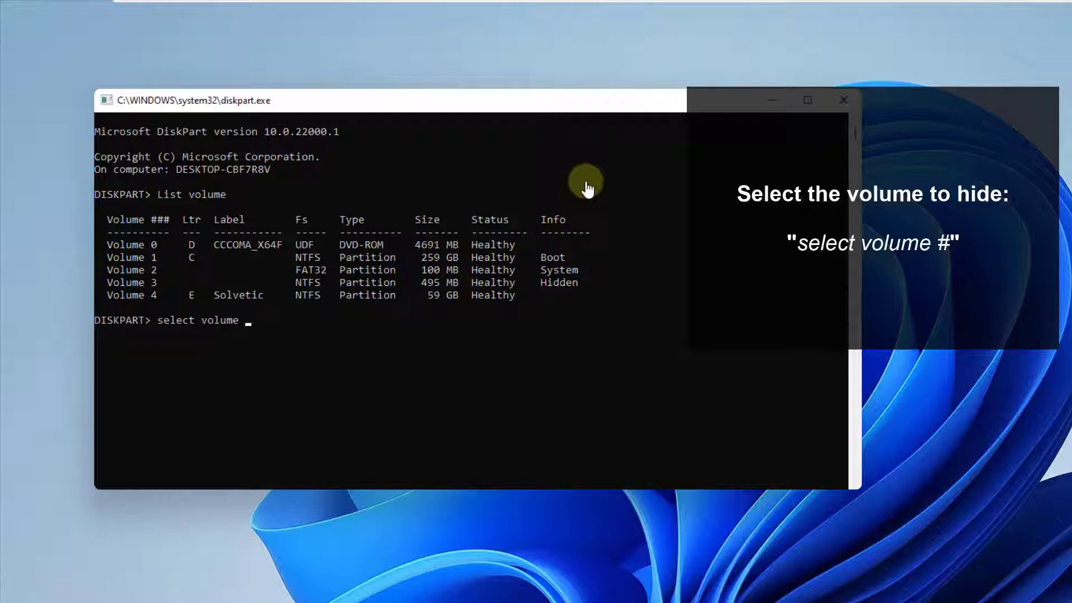
- Remove drive letter E from volume 4 in DiskPart and check the drives under This PC in File Explorer
{"action": "type", "text": "4"}
{"action": "key", "text": "Return"}
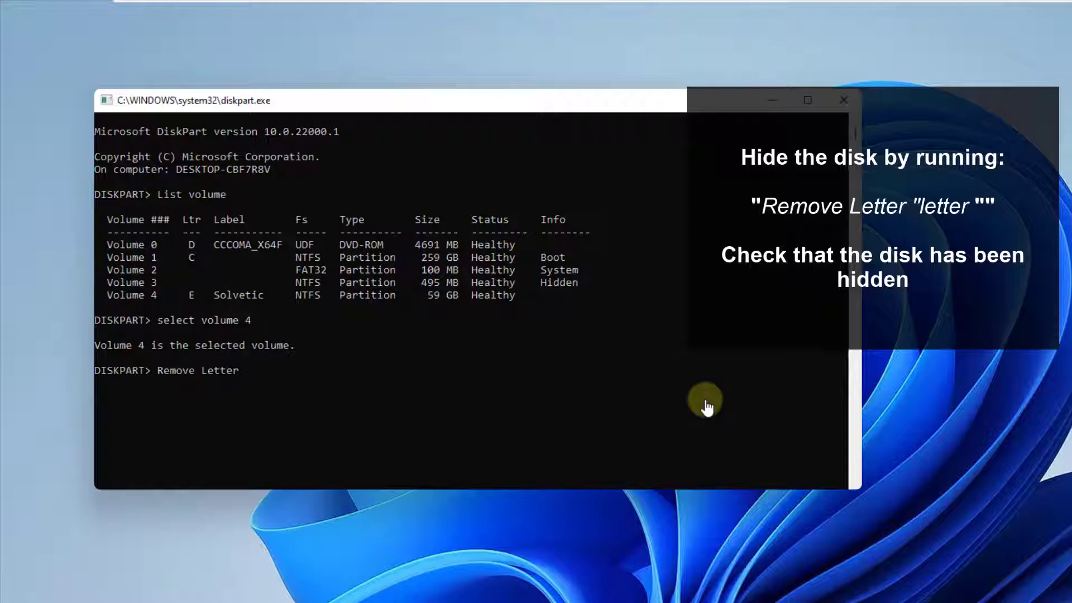
{"action": "key", "text": "Return"}
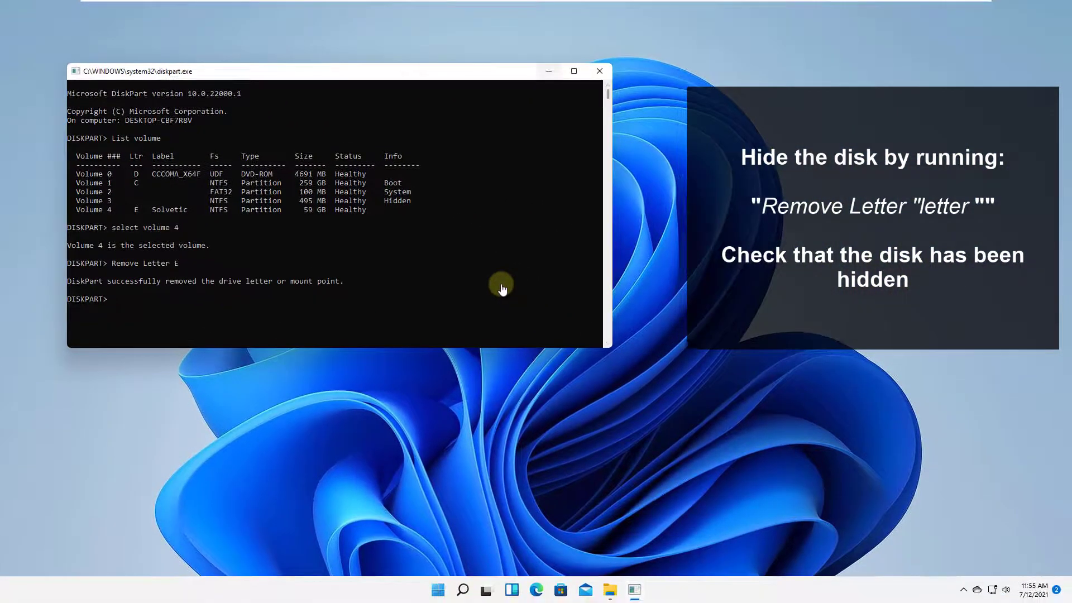
{"action": "left_click", "coordinate": [549, 70]}
{"action": "key", "text": "super+e"}
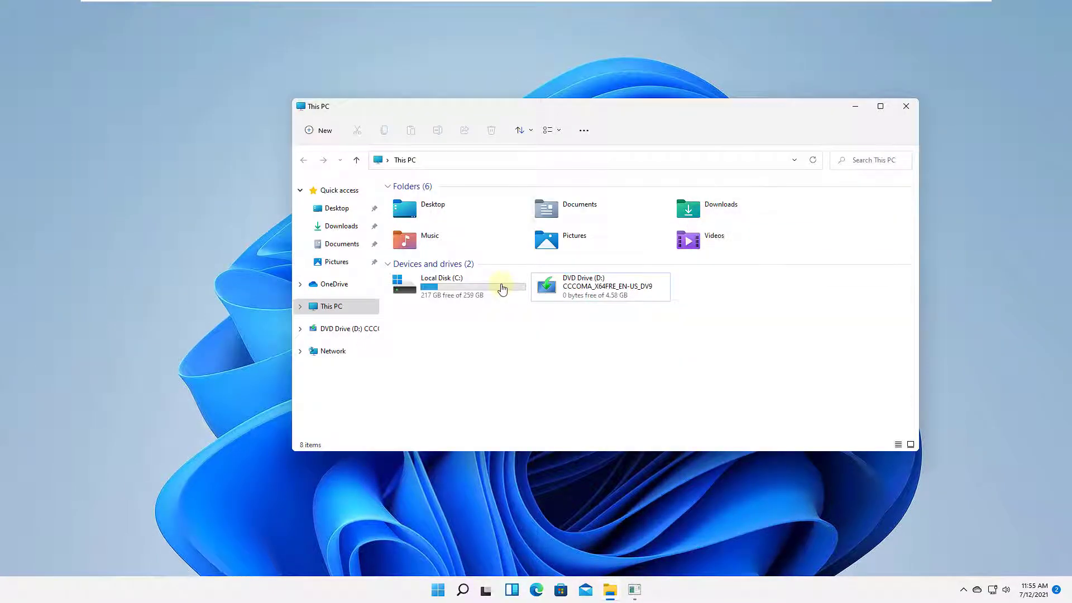
{"action": "key", "text": "super+d"}
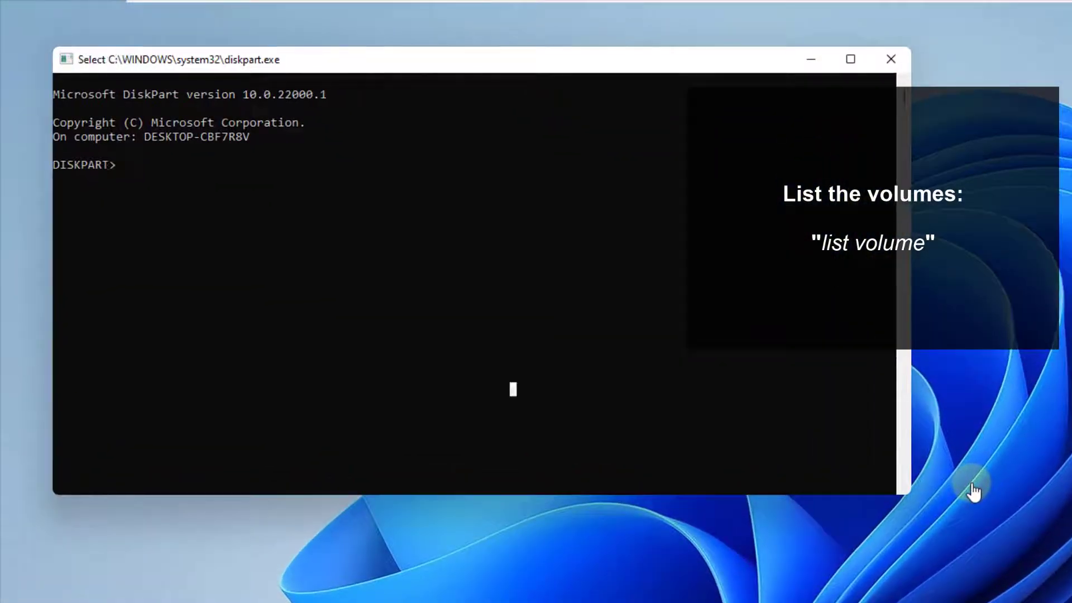
- List all volumes again in the new DiskPart session
{"action": "type", "text": "Lisdt"}
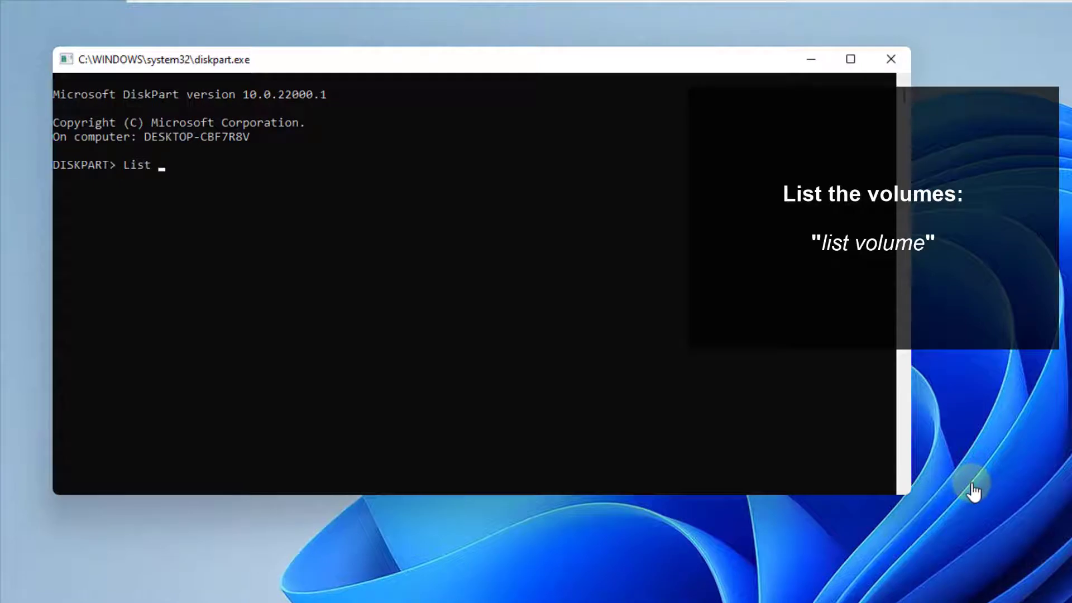
{"action": "type", "text": "volume"}
{"action": "key", "text": "Return"}
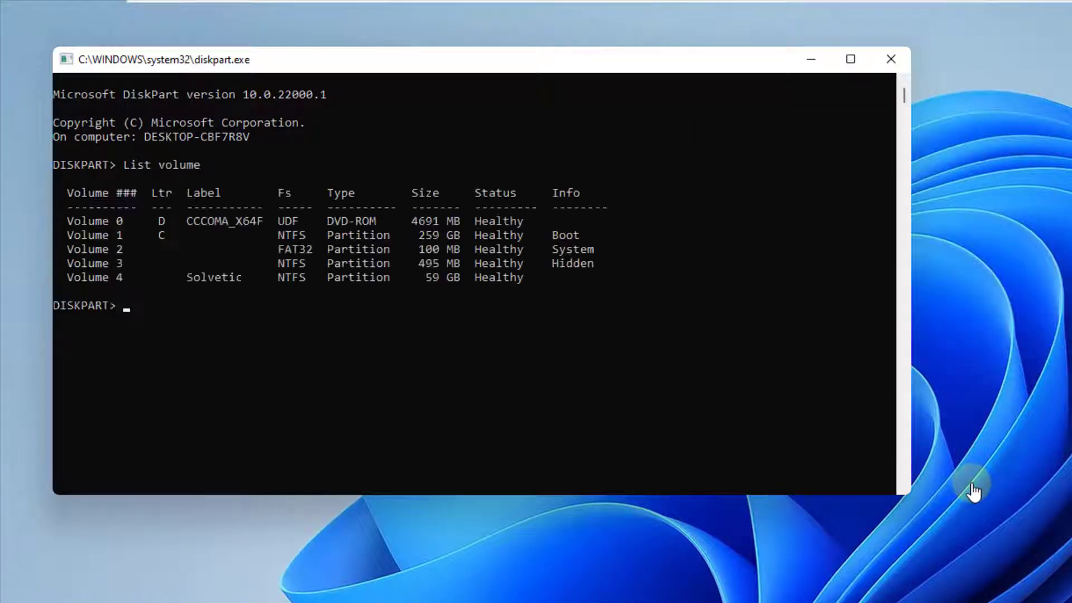
- Assign drive letter E to volume 4 in DiskPart and check the drives under This PC in File Explorer
{"action": "type", "text": "selec"}
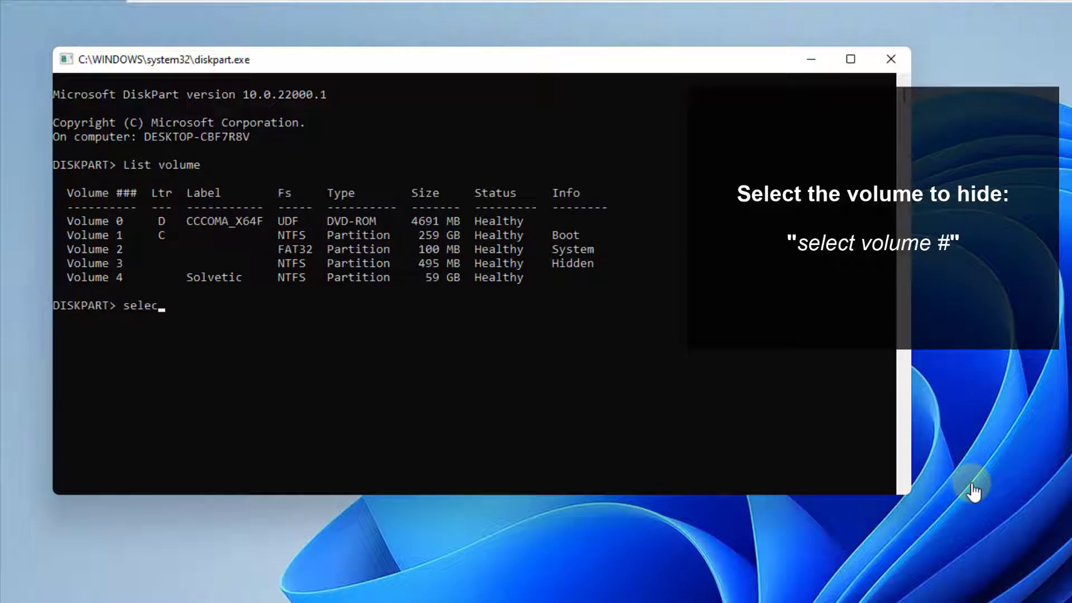
{"action": "type", "text": "t volume 4"}
{"action": "key", "text": "Return"}
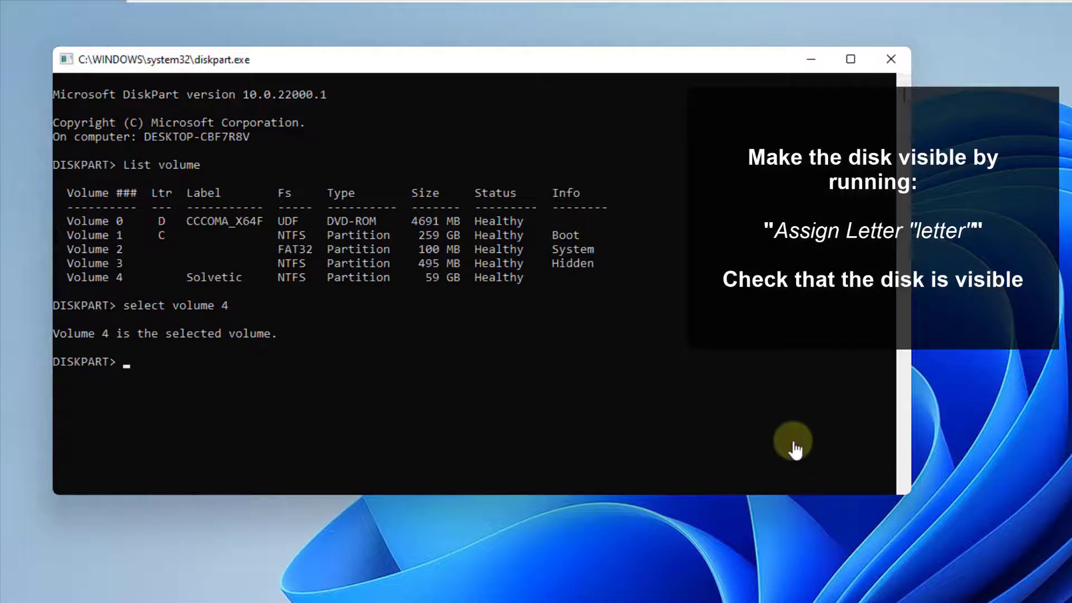
{"action": "type", "text": "Assign Letter E"}
{"action": "key", "text": "Return"}
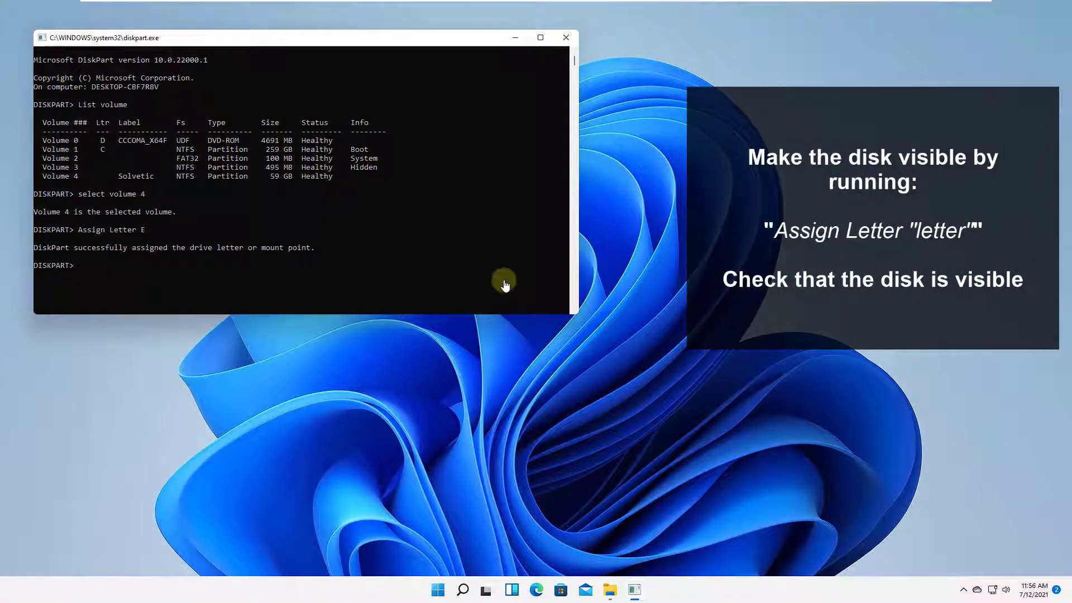
{"action": "key", "text": "super+d"}
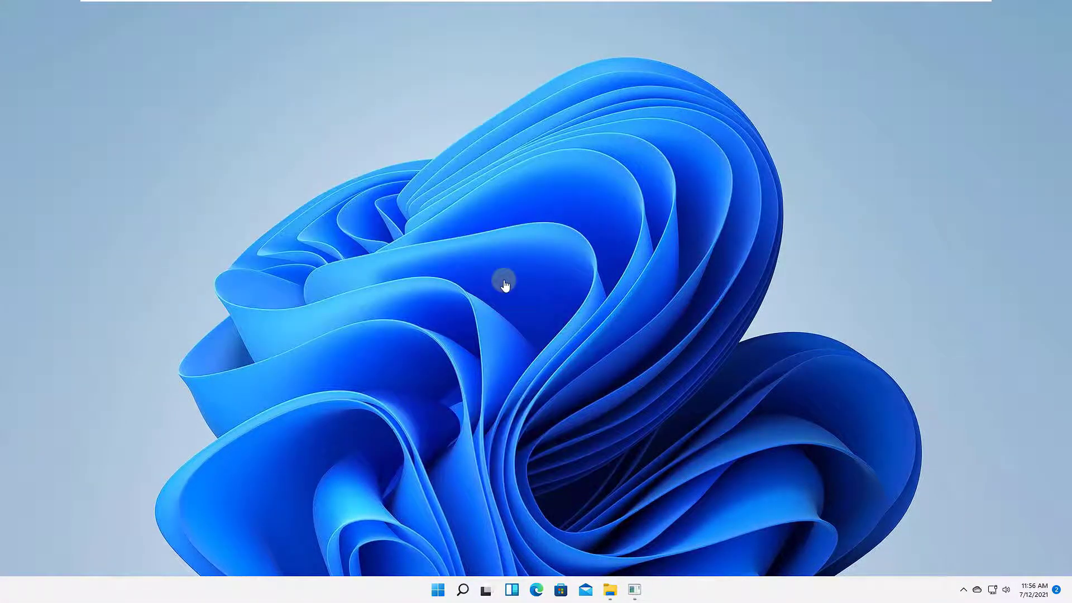
{"action": "key", "text": "super+e"}
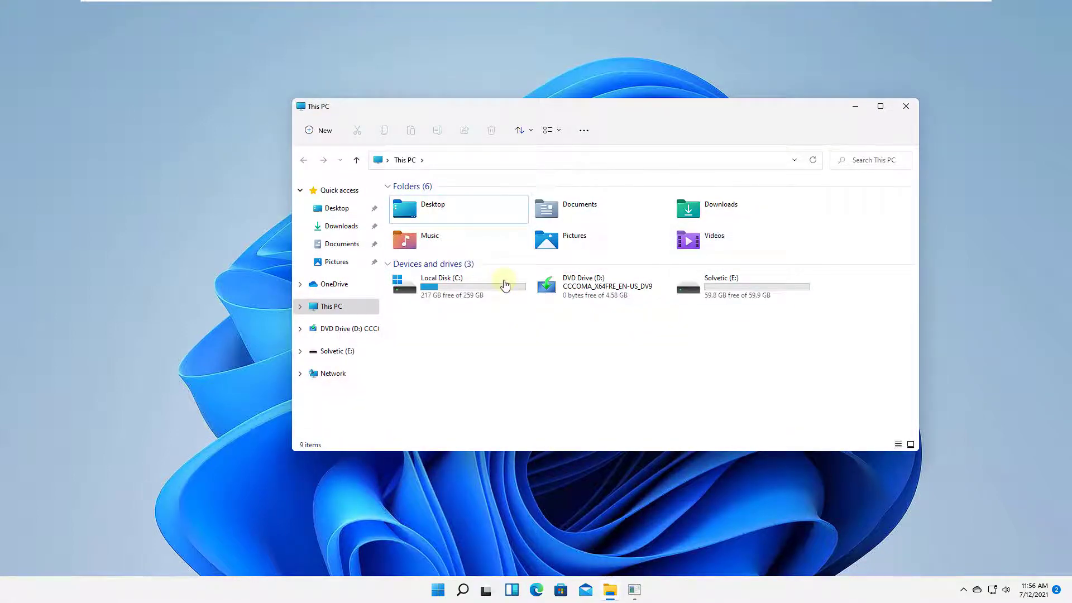
{"action": "key", "text": "super+d"}
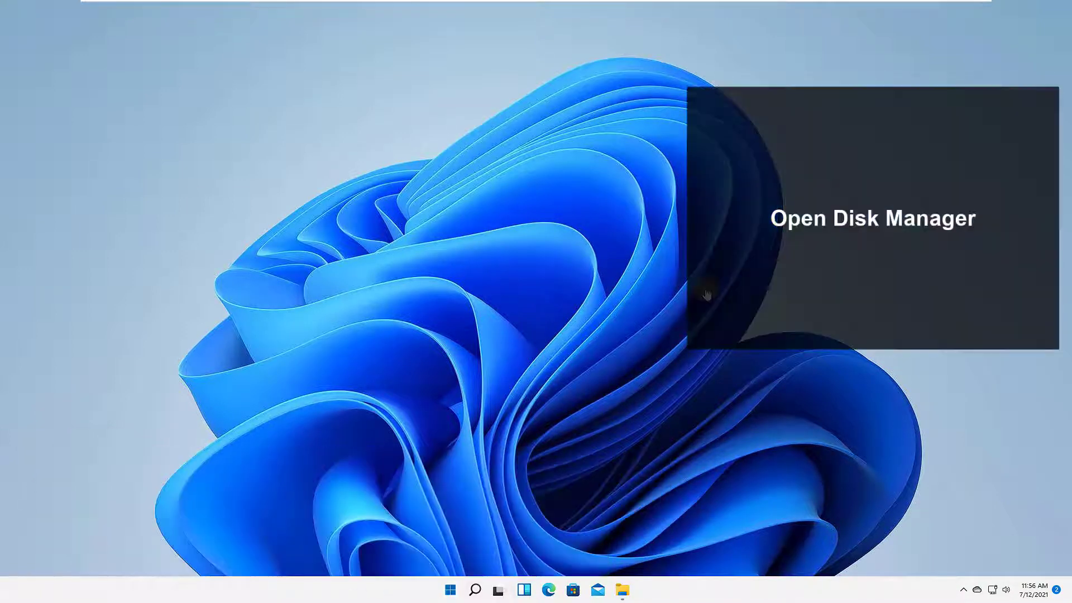
- Open Disk Management and maximize its window
{"action": "key", "text": "super+x"}
{"action": "key", "text": "k"}
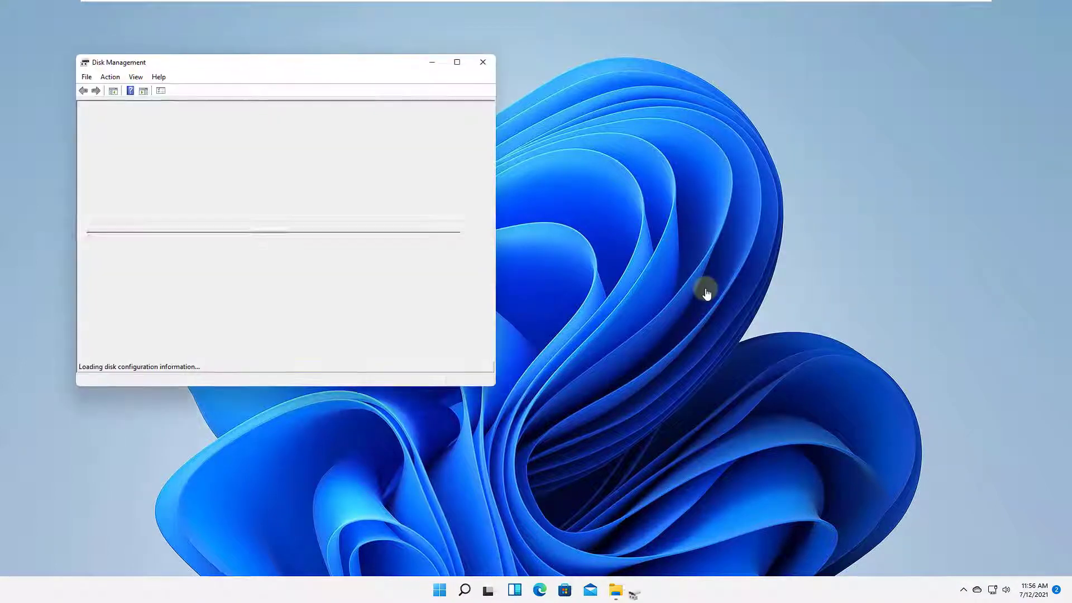
{"action": "key", "text": "super+Up"}
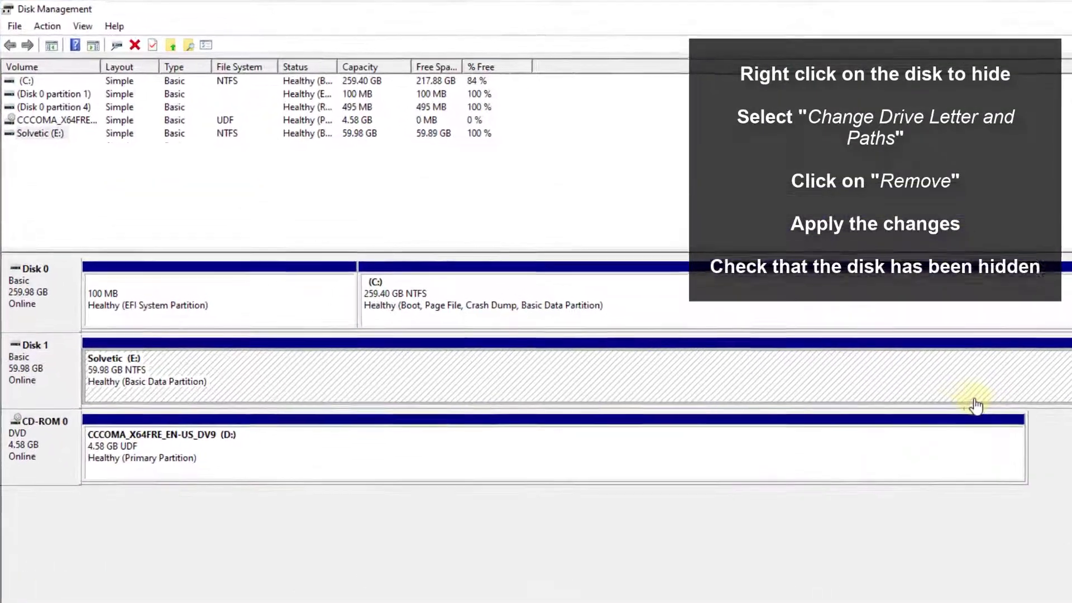
- Remove drive letter E from the Solvetic volume on Disk 1 and check the drives under This PC in File Explorer
{"action": "left_click", "coordinate": [706, 288]}
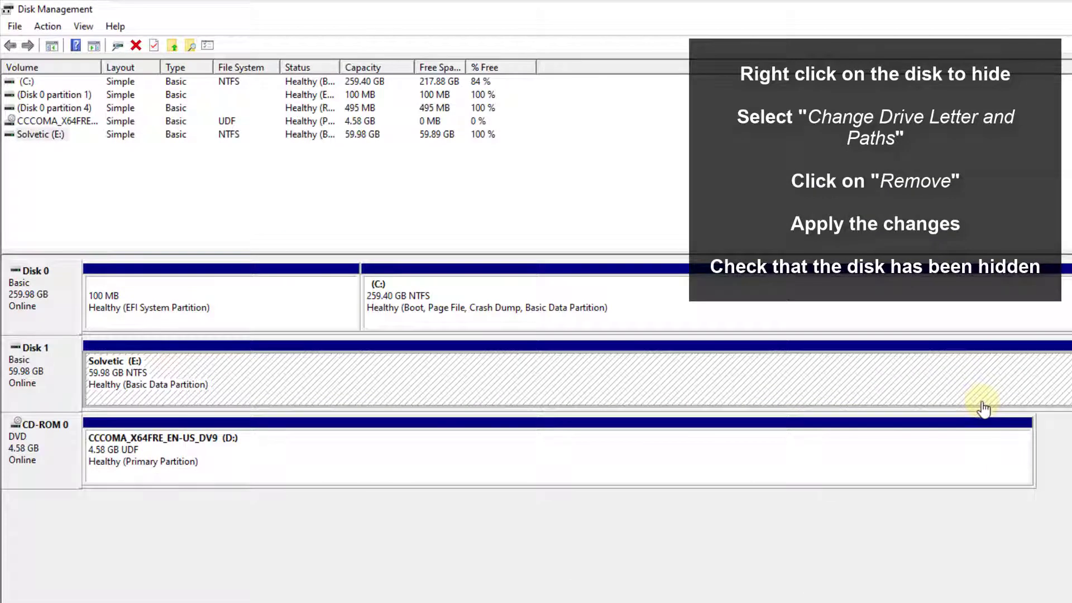
{"action": "key", "text": "shift+F10"}
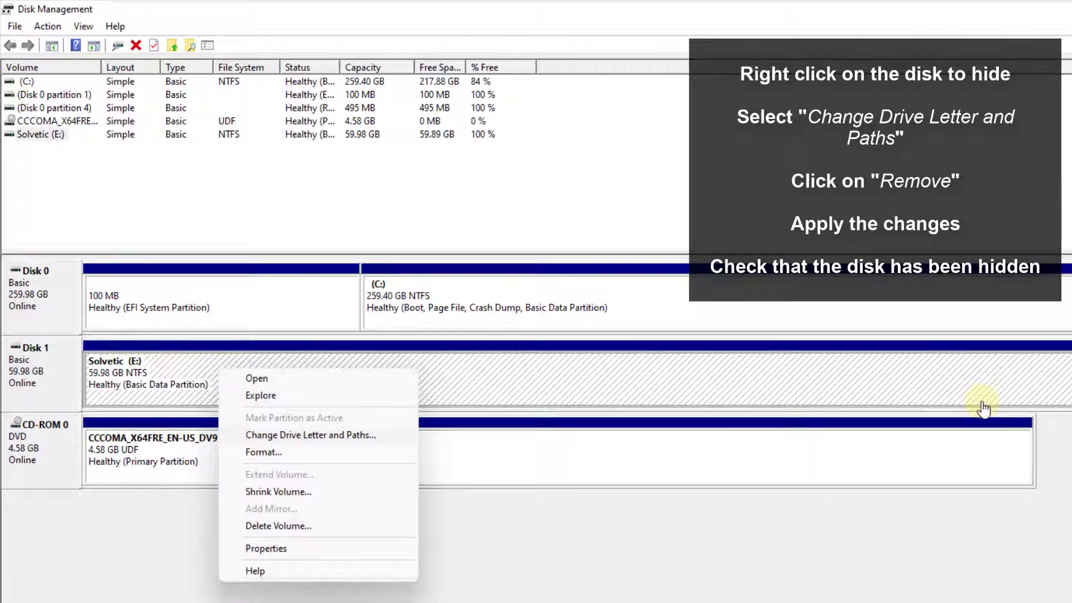
{"action": "key", "text": "c"}
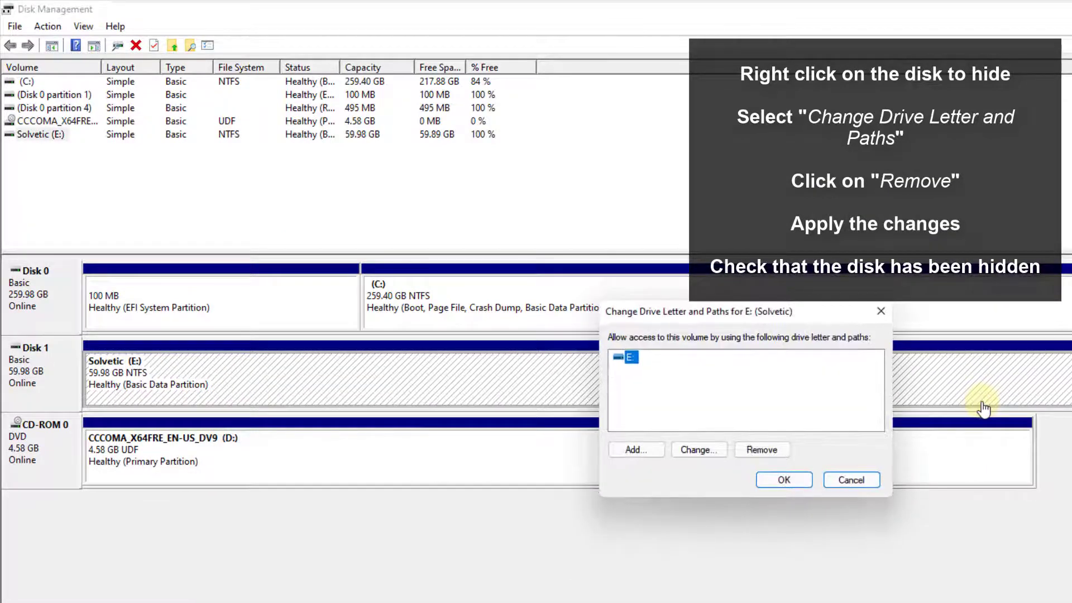
{"action": "key", "text": "alt+r"}
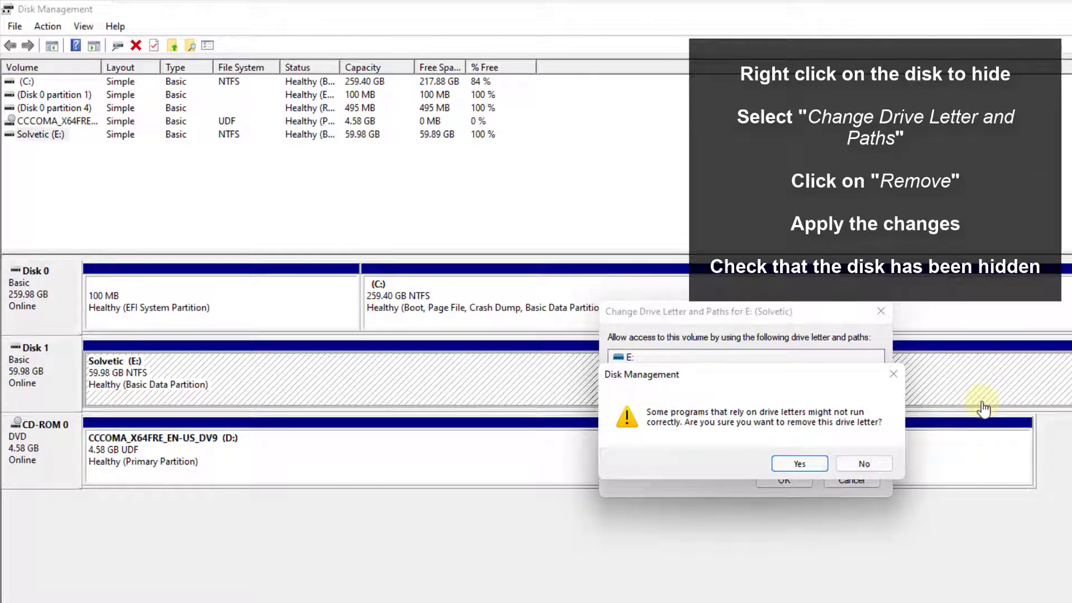
{"action": "key", "text": "Return"}
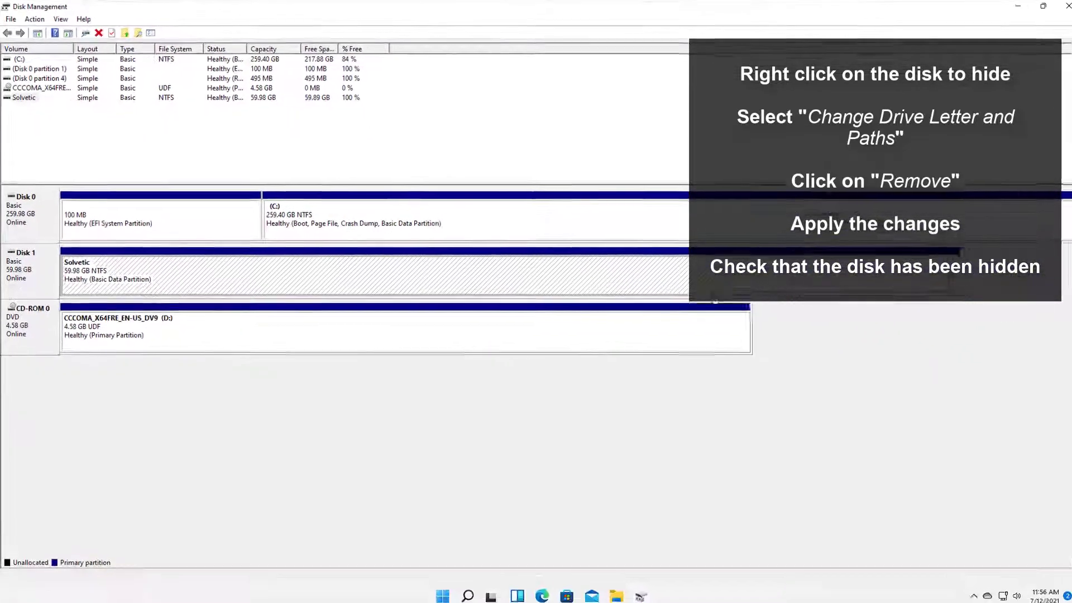
{"action": "key", "text": "super+d"}
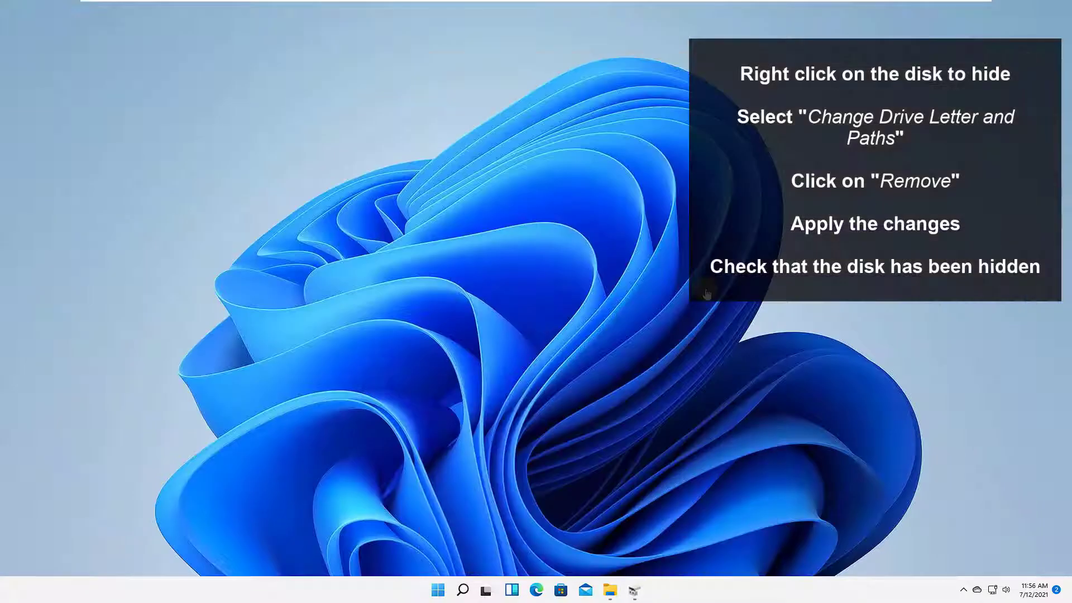
{"action": "key", "text": "super+e"}
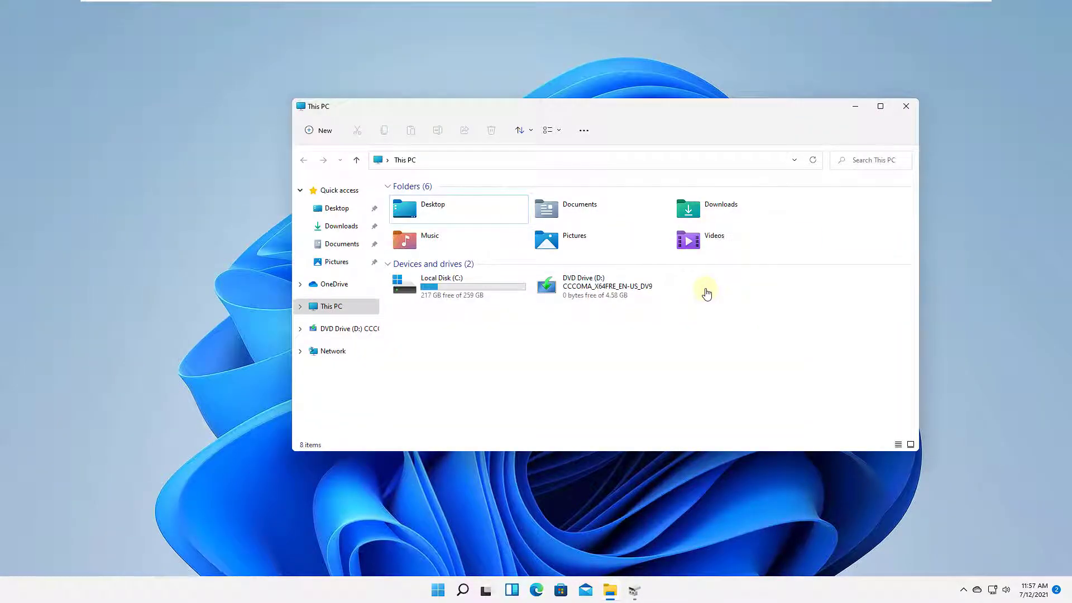
{"action": "key", "text": "super+d"}
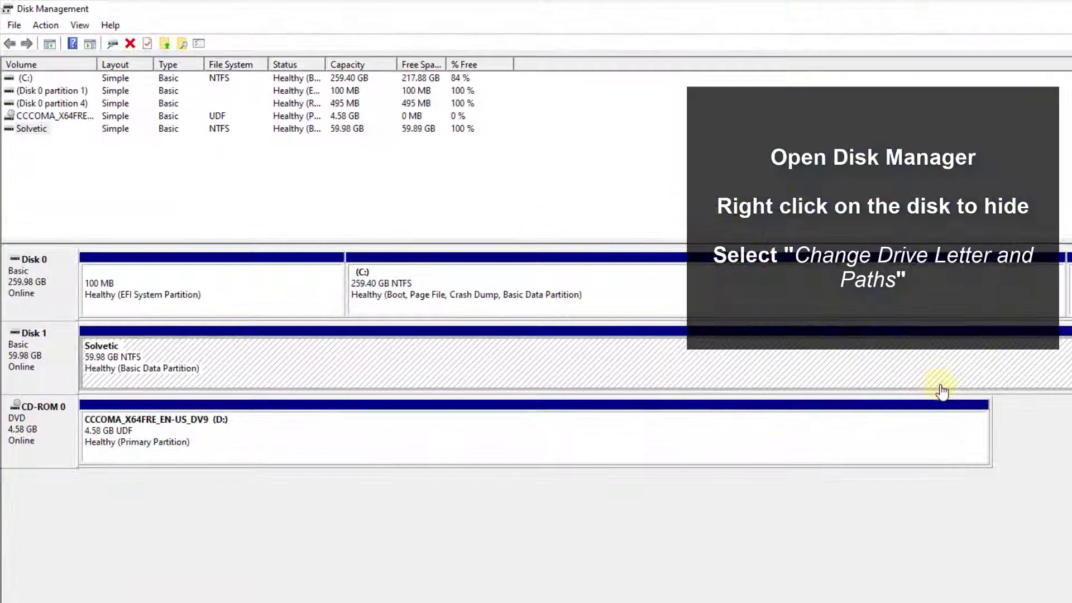
- Assign drive letter E to the Solvetic volume in Disk Management and check the drives under This PC in File Explorer
{"action": "right_click", "coordinate": [941, 391]}
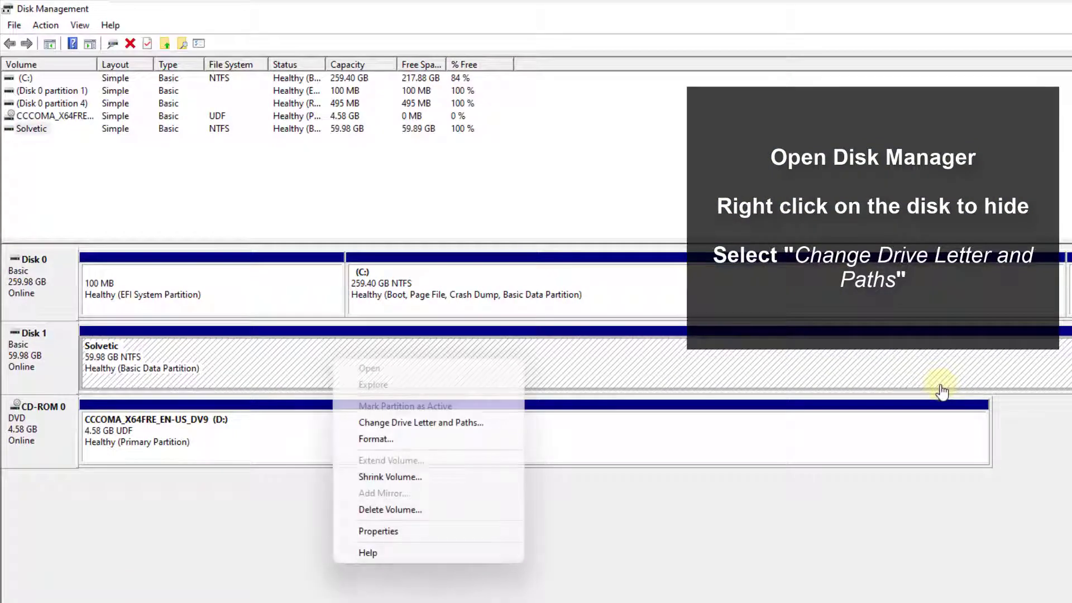
{"action": "key", "text": "Return"}
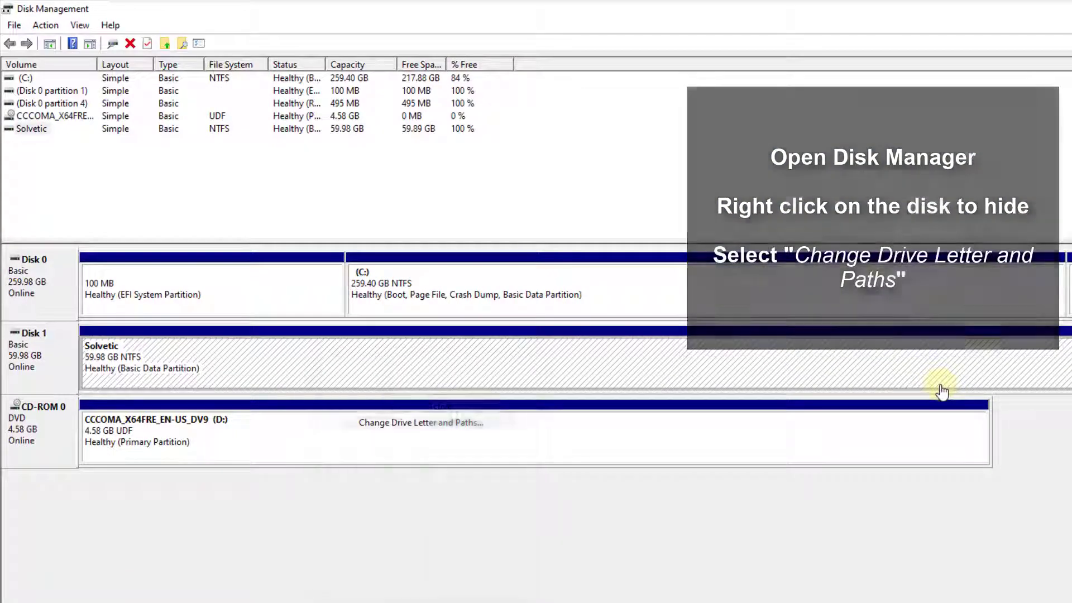
{"action": "key", "text": "Return"}
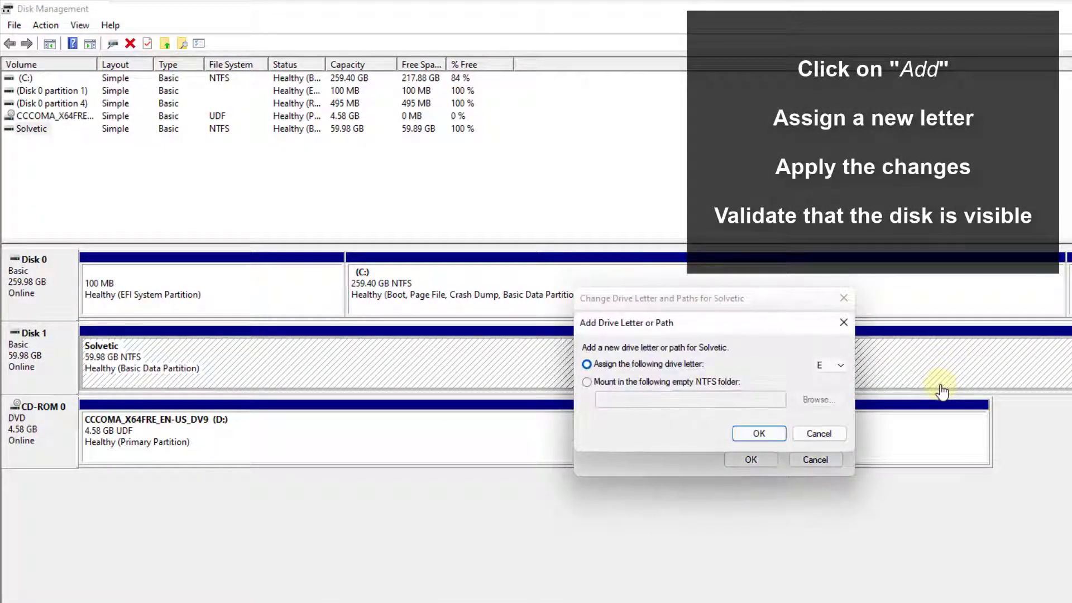
{"action": "key", "text": "Return"}
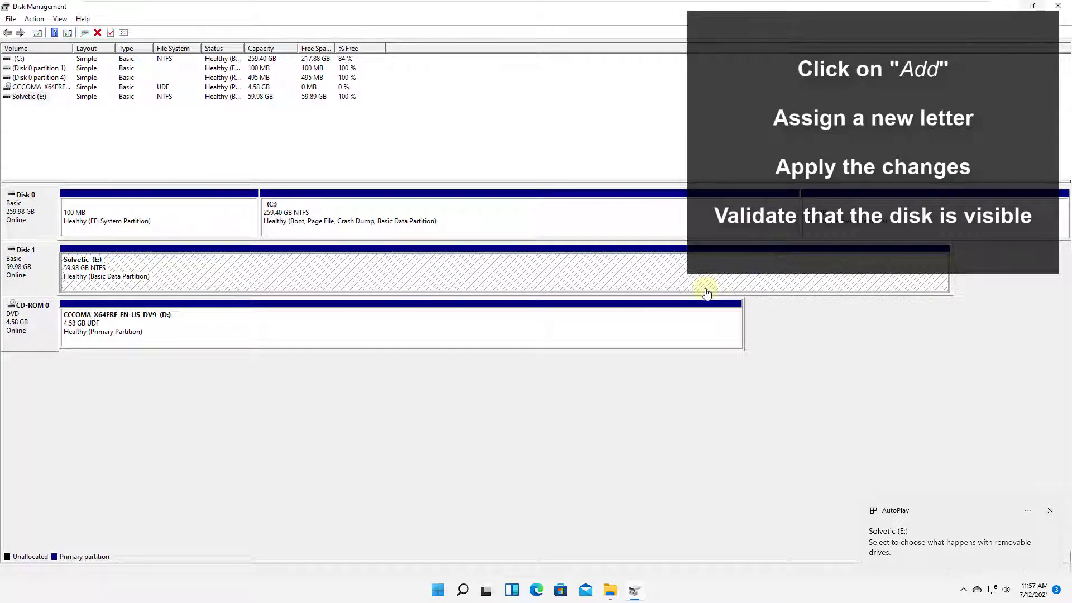
{"action": "key", "text": "alt+F4"}
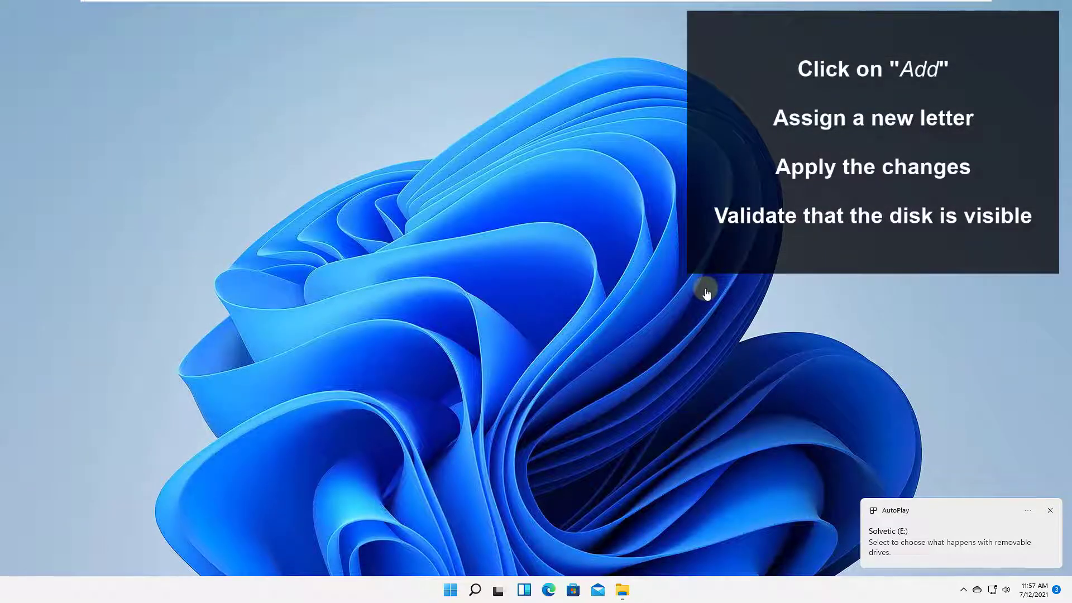
{"action": "key", "text": "super+e"}
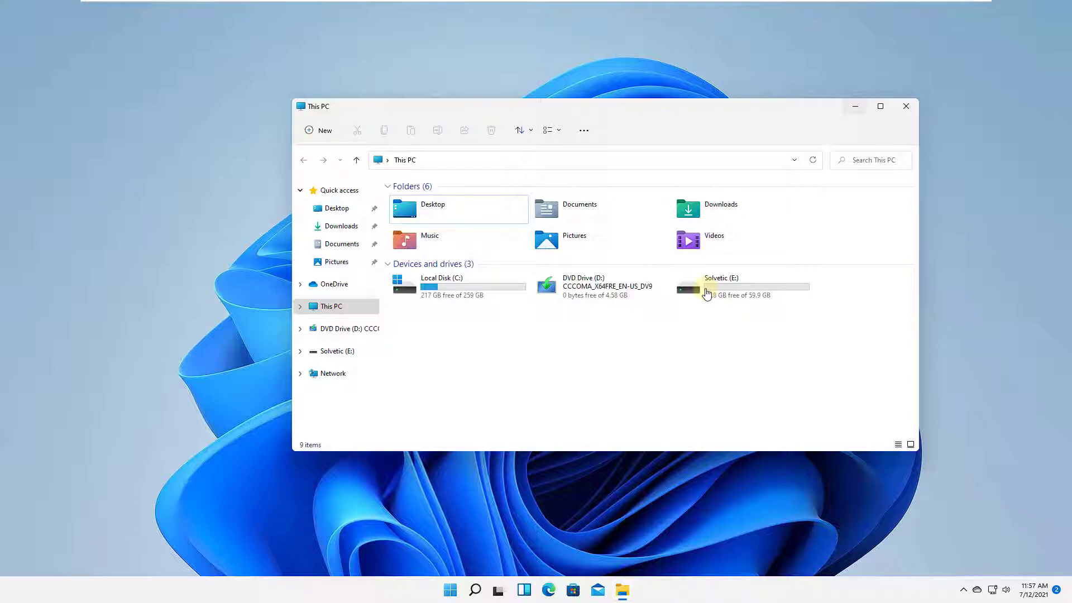
{"action": "key", "text": "super+d"}
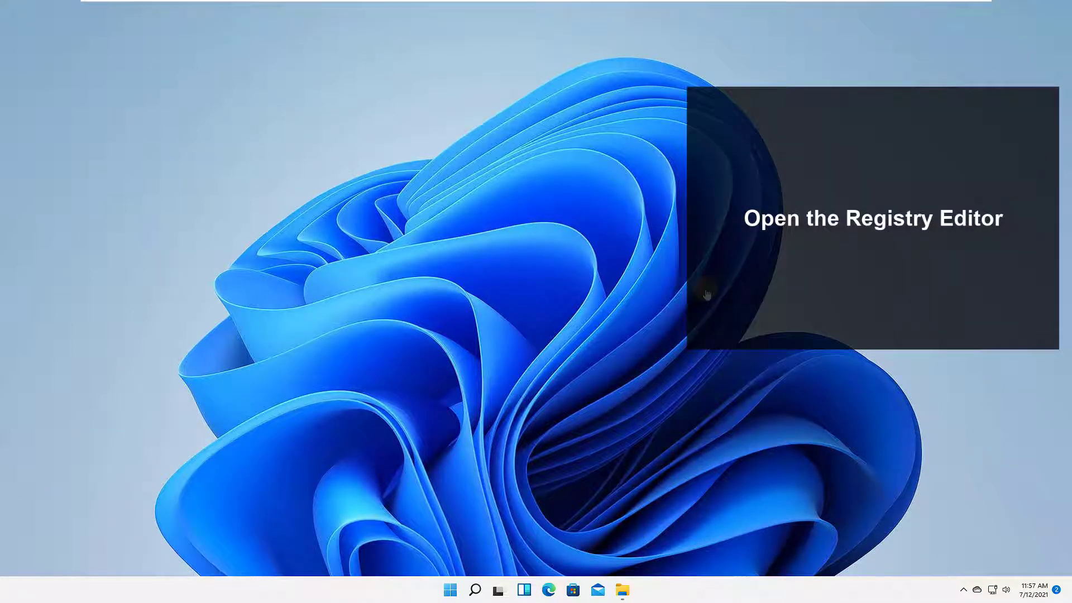
- Open the Registry Editor and allow it to make changes to the device
{"action": "key", "text": "super"}
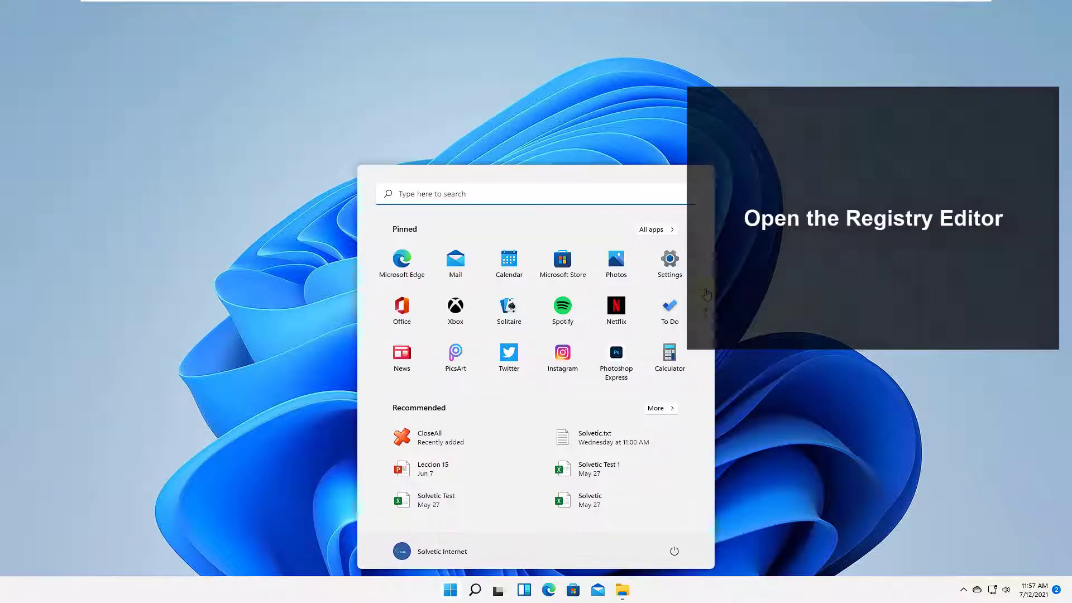
{"action": "type", "text": "reged"}
{"action": "type", "text": "it"}
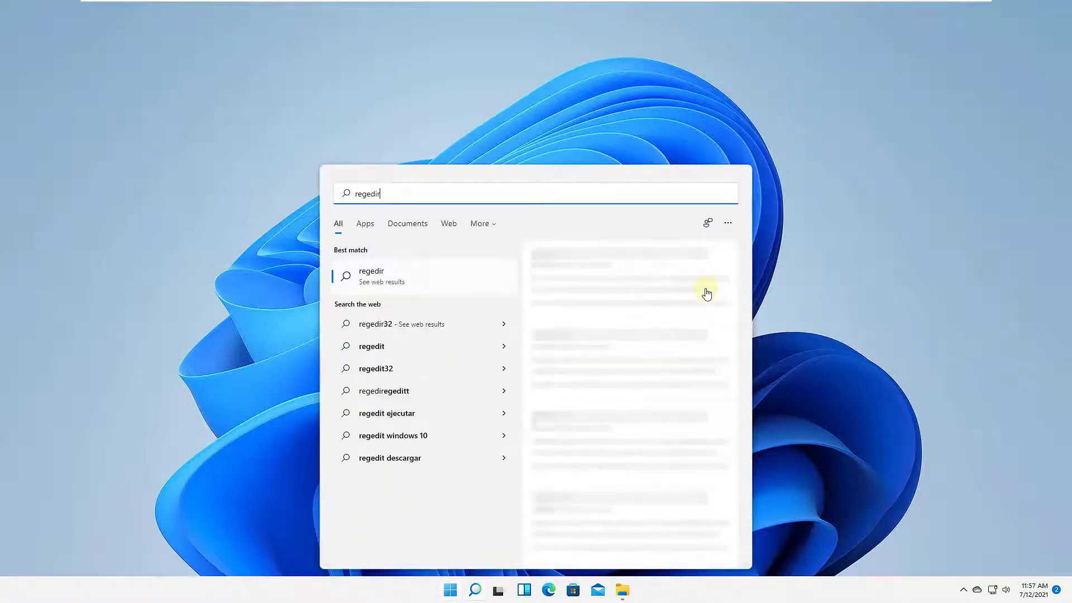
{"action": "key", "text": "Return"}
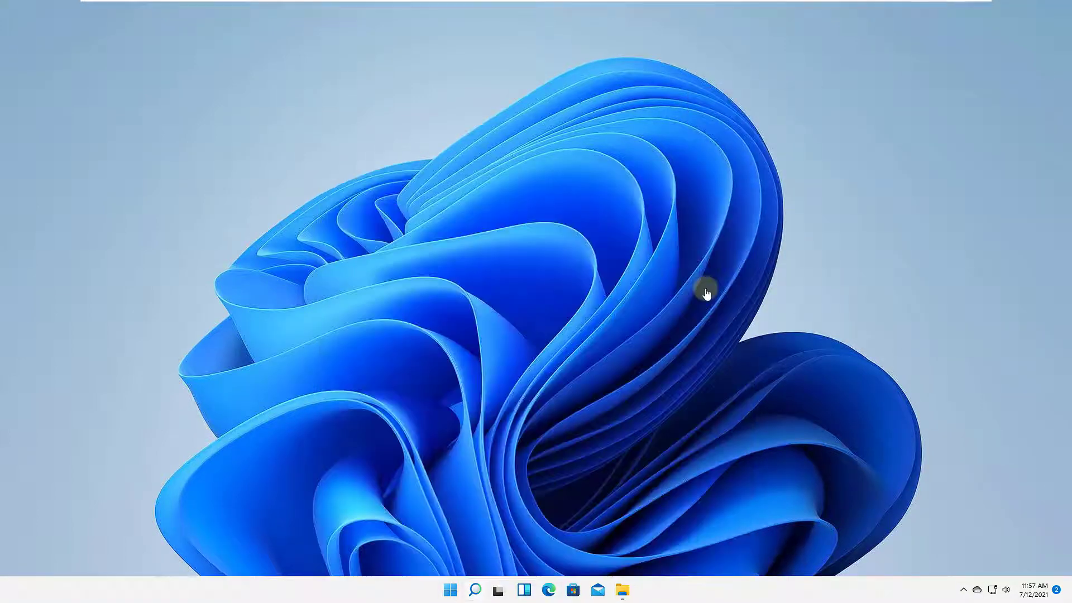
{"action": "key", "text": "alt+y"}
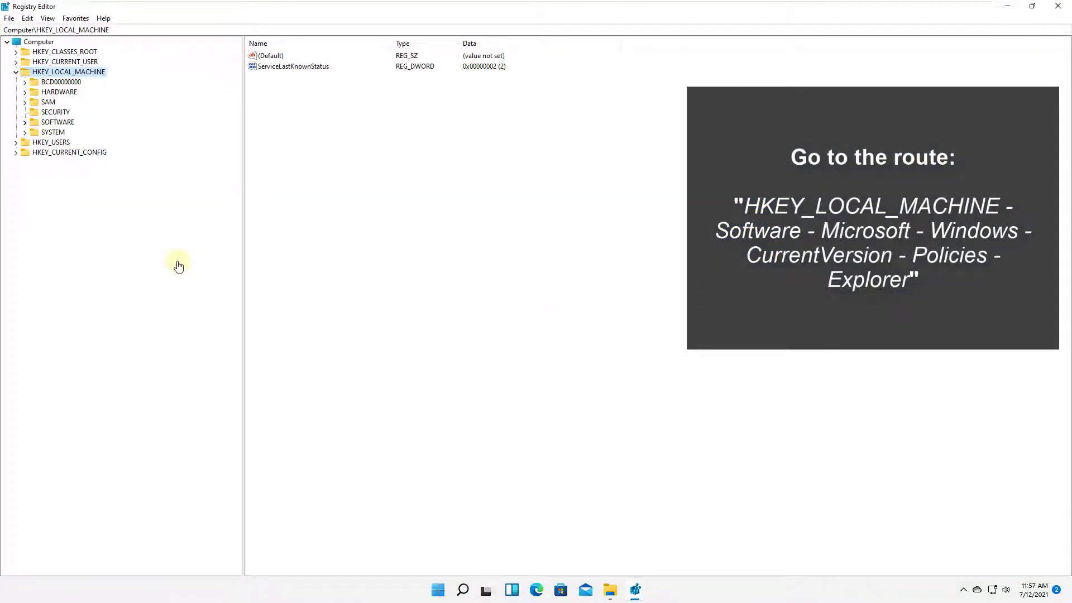
- Go to the registry key HKEY_LOCAL_MACHINE\SOFTWARE\Microsoft\Windows\CurrentVersion\Policies\Explorer
{"action": "left_click", "coordinate": [24, 122]}
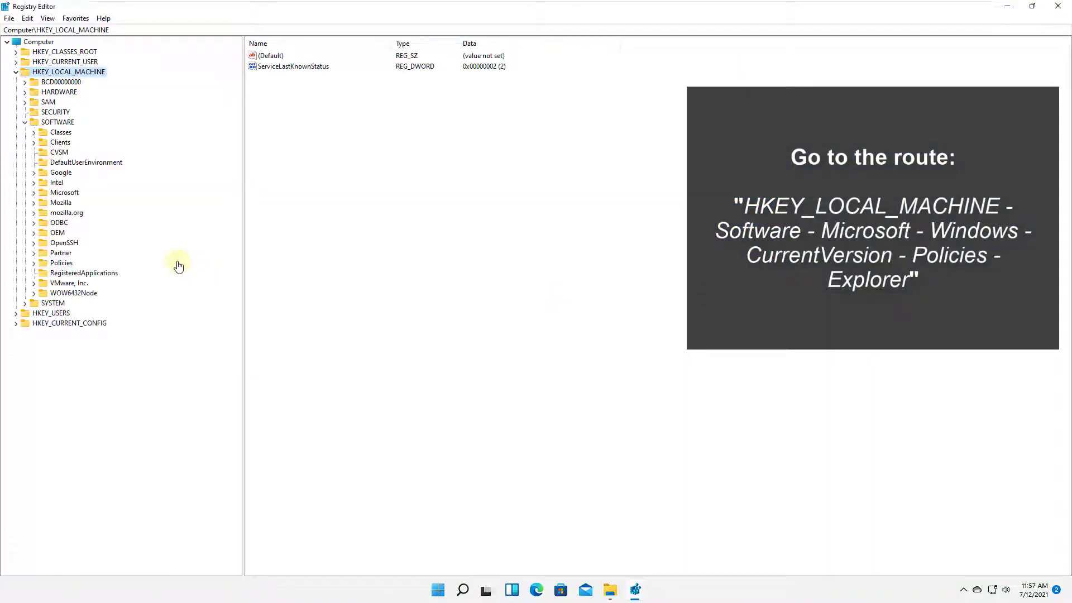
{"action": "left_click", "coordinate": [34, 192]}
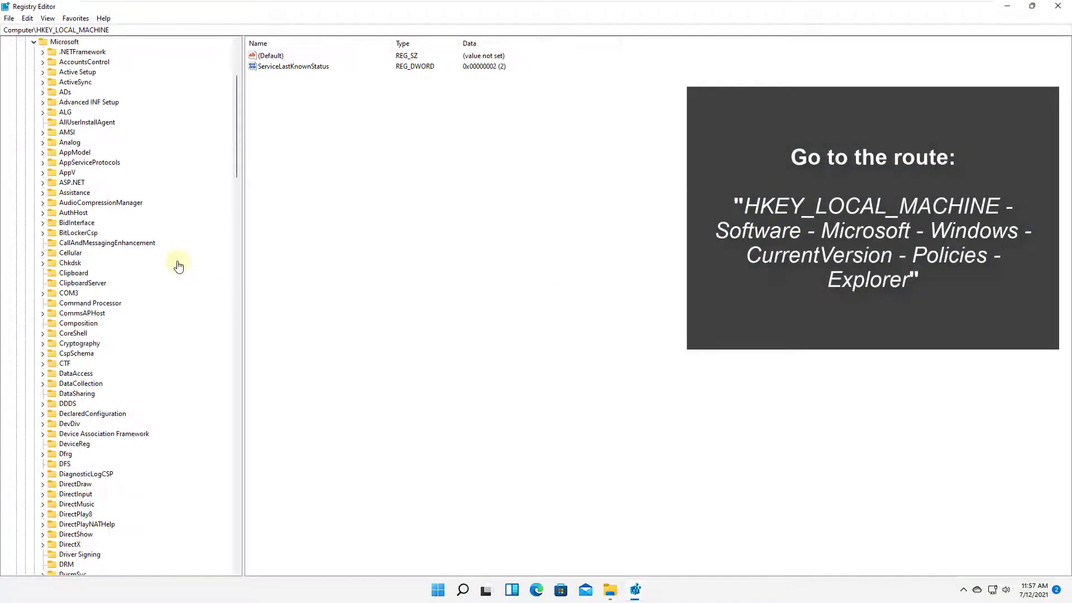
{"action": "scroll", "coordinate": [179, 266], "scroll_direction": "down", "scroll_amount": 20}
{"action": "scroll", "coordinate": [179, 267], "scroll_direction": "down", "scroll_amount": 20}
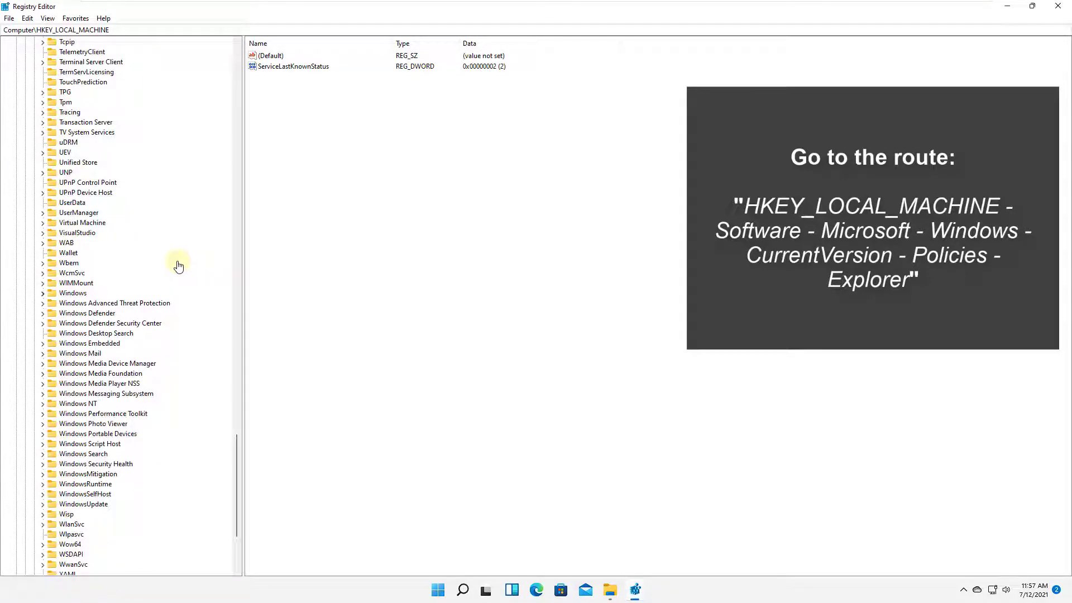
{"action": "left_click", "coordinate": [43, 293]}
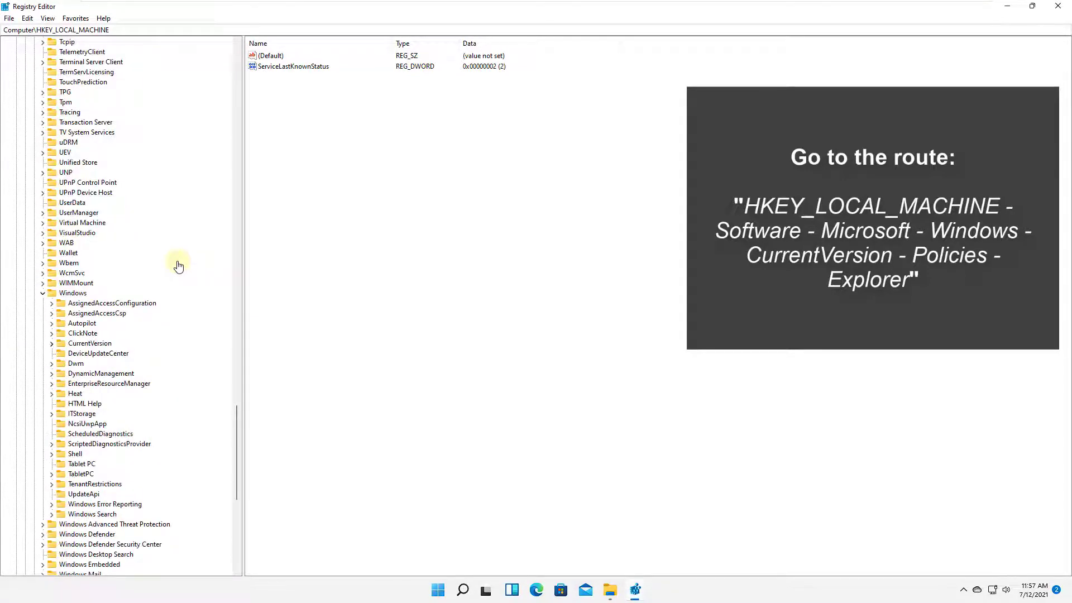
{"action": "left_click", "coordinate": [52, 343]}
{"action": "scroll", "coordinate": [179, 267], "scroll_direction": "down", "scroll_amount": 20}
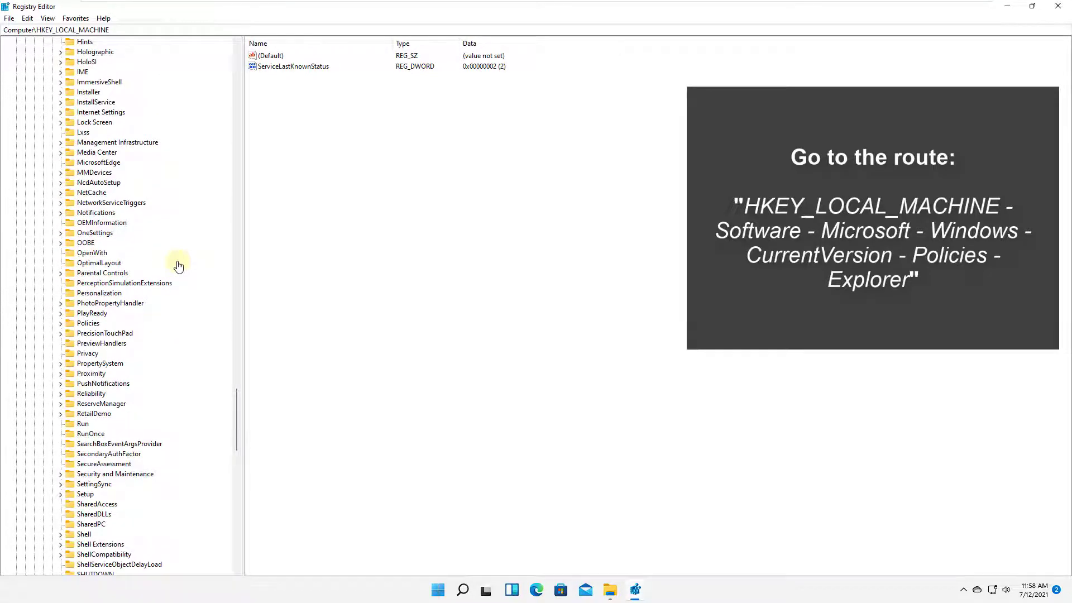
{"action": "left_click", "coordinate": [60, 324]}
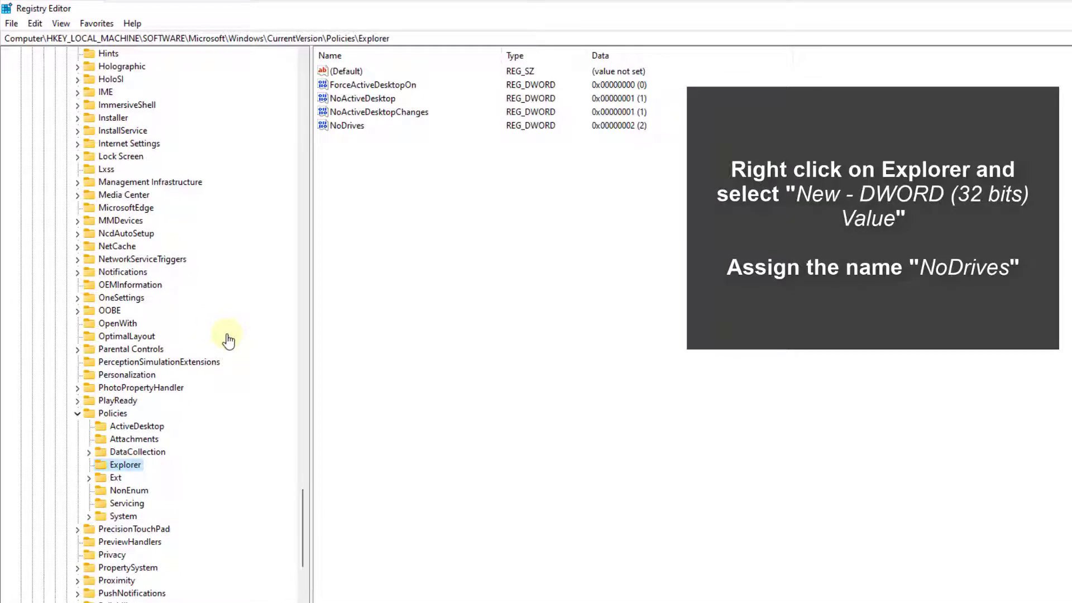
- Try to create a DWORD (32-bit) value named NoDrives in the Explorer key
{"action": "right_click", "coordinate": [130, 466]}
{"action": "mouse_move", "coordinate": [165, 489]}
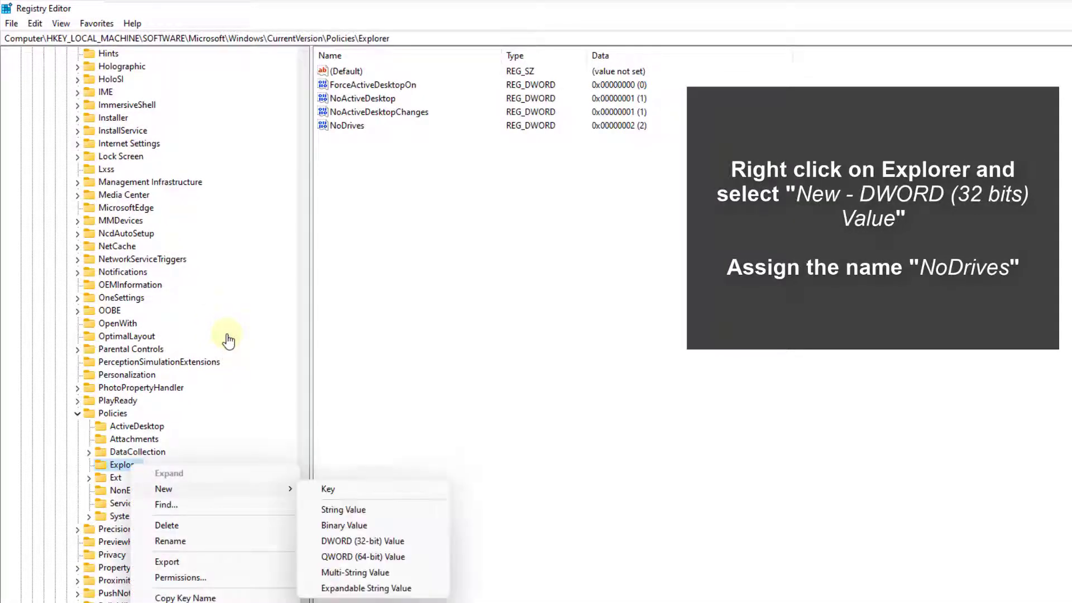
{"action": "left_click", "coordinate": [362, 541]}
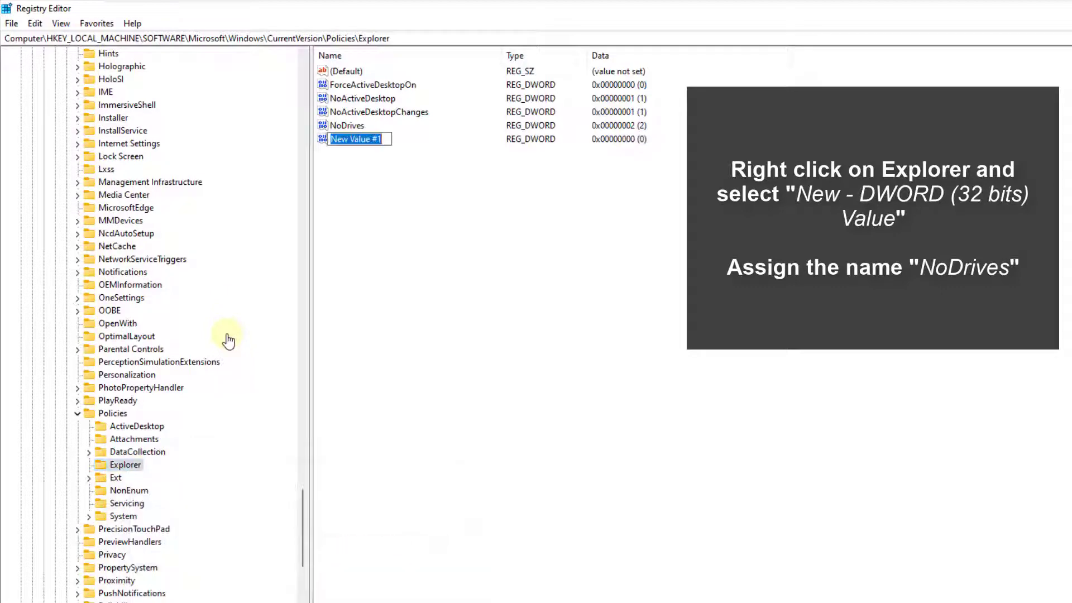
{"action": "type", "text": "No"}
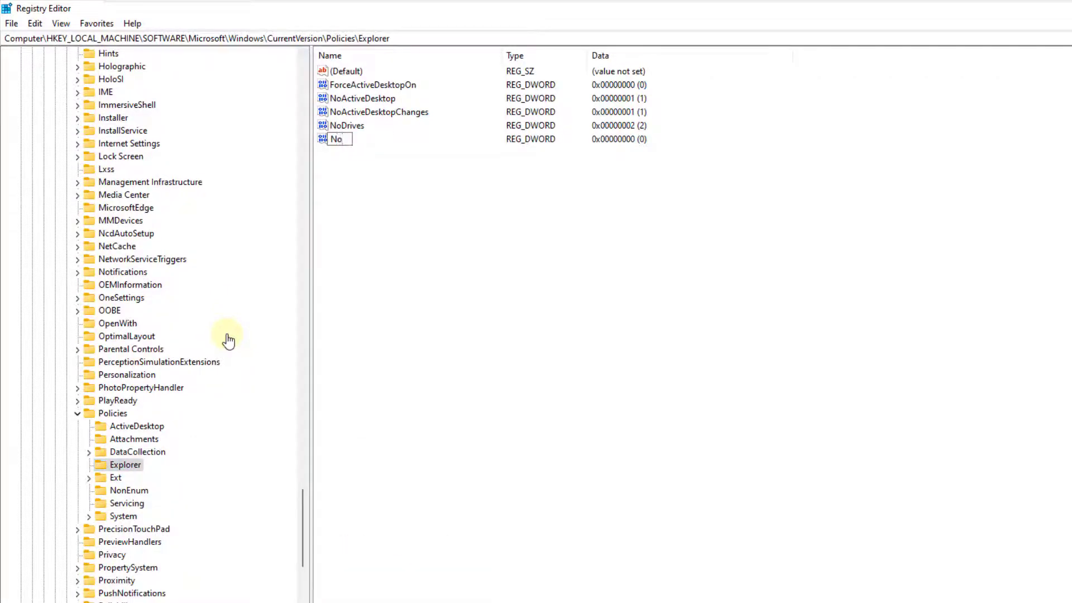
{"action": "type", "text": "Drives"}
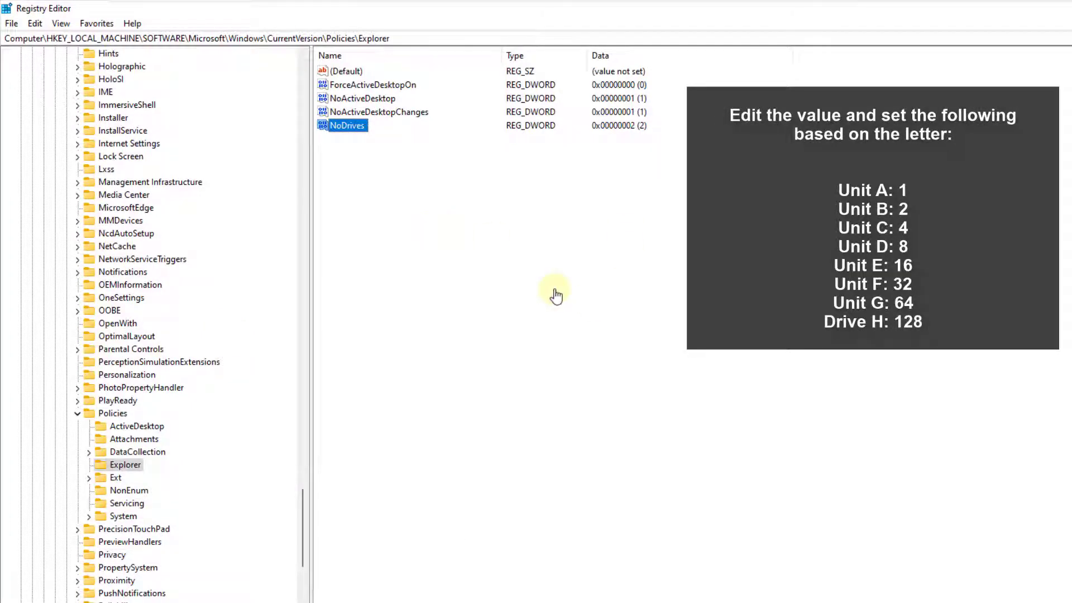
- Set the NoDrives value data to hexadecimal 16 and check the drives under This PC in File Explorer
{"action": "key", "text": "Return"}
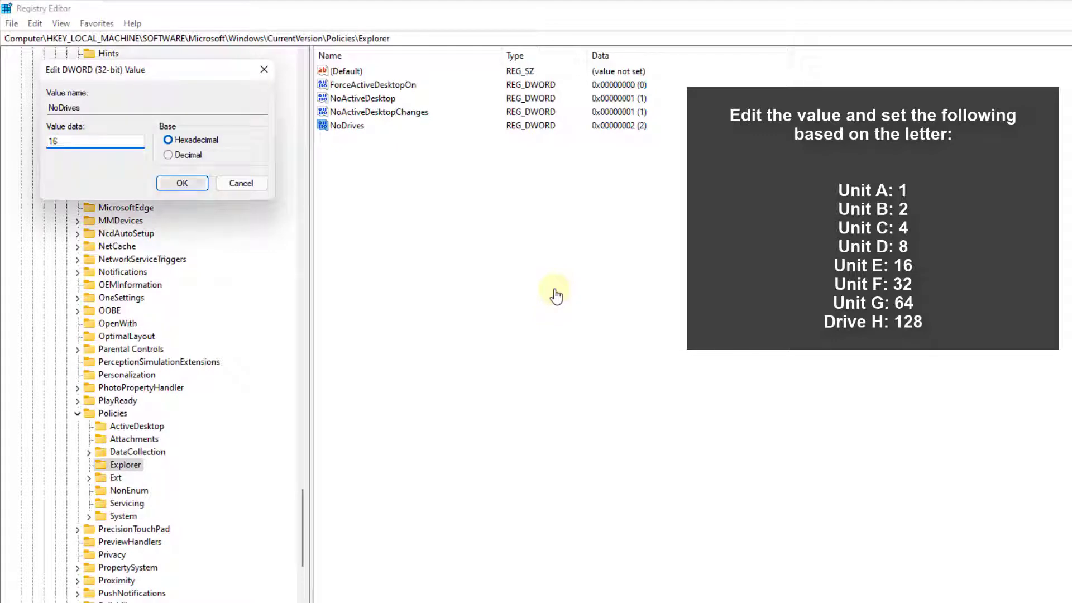
{"action": "key", "text": "Return"}
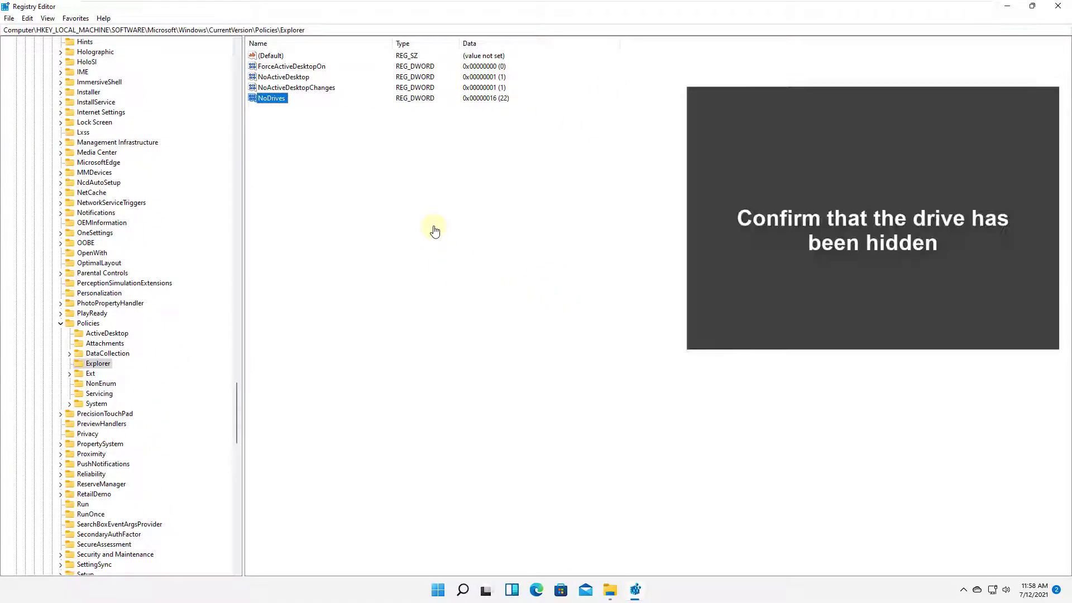
{"action": "key", "text": "super+d"}
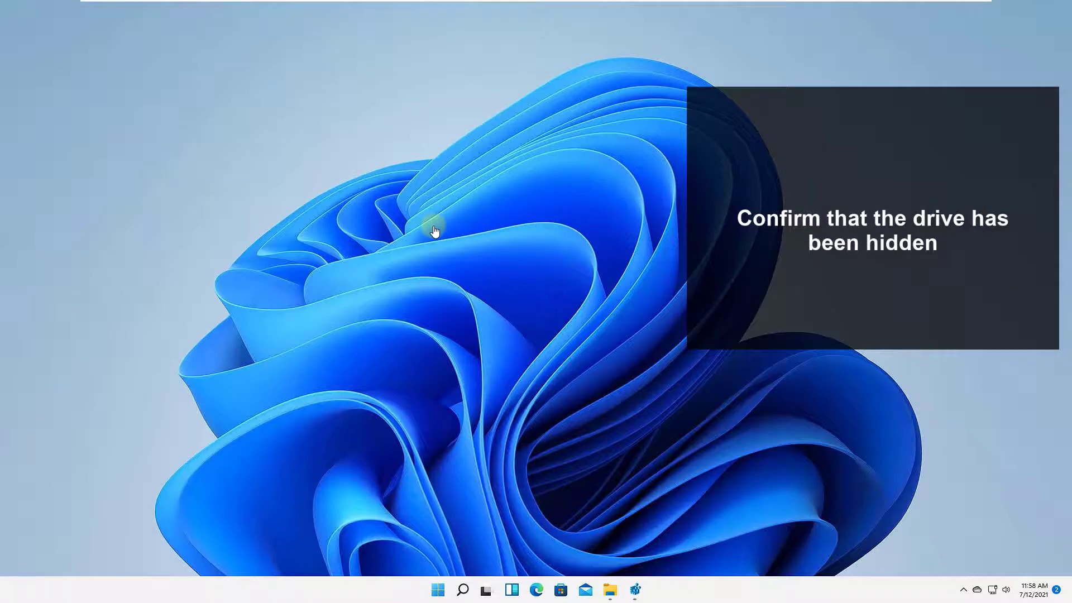
{"action": "key", "text": "super+e"}
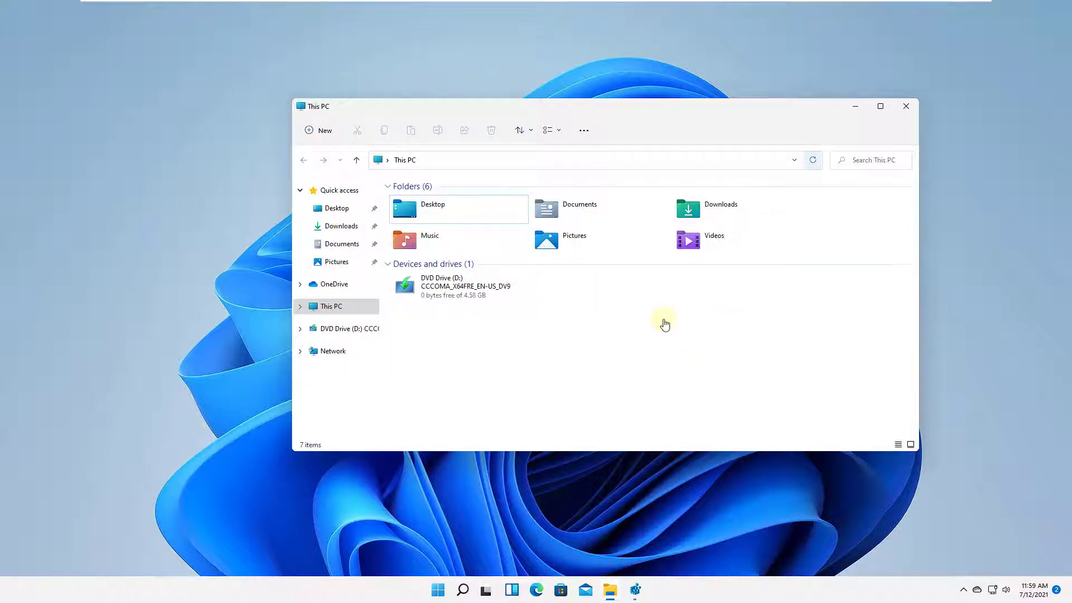
- Delete the NoDrives value from the Explorer registry key and check the drives under This PC in File Explorer
{"action": "key", "text": "super+d"}
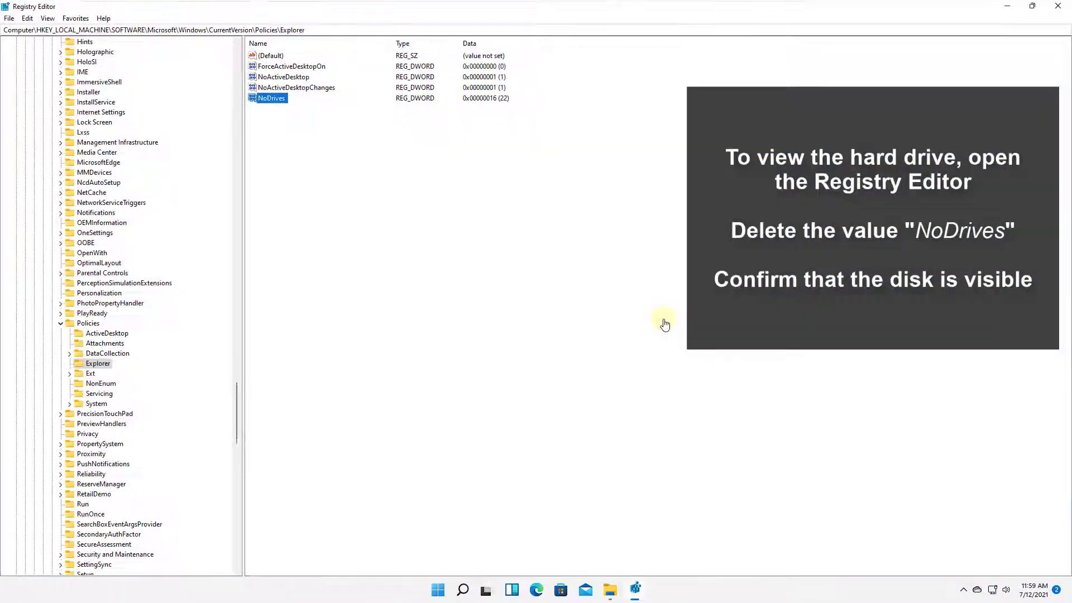
{"action": "key", "text": "shift+F10"}
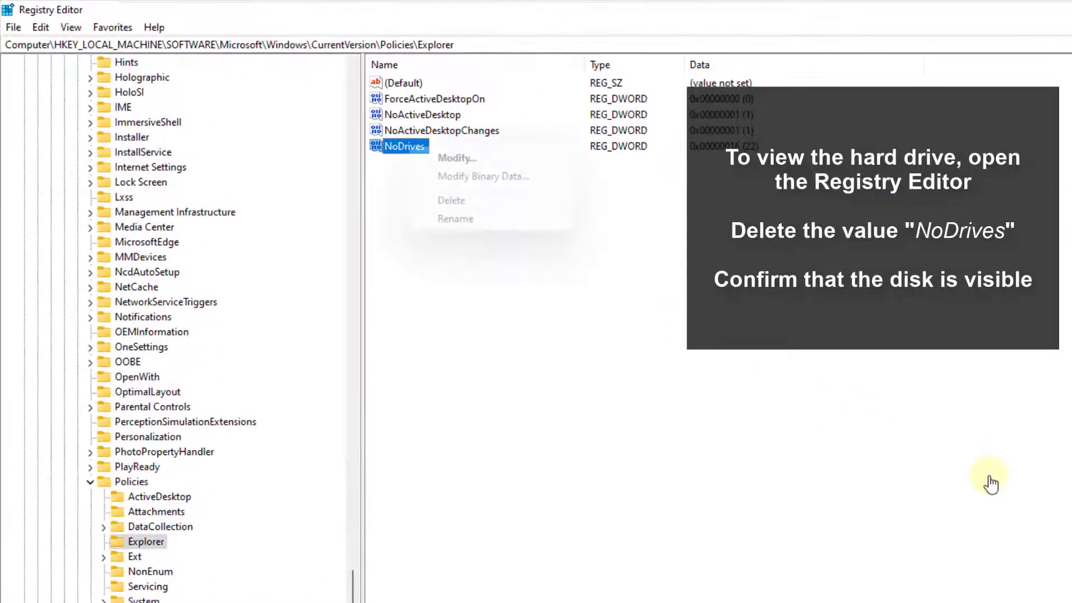
{"action": "key", "text": "Return"}
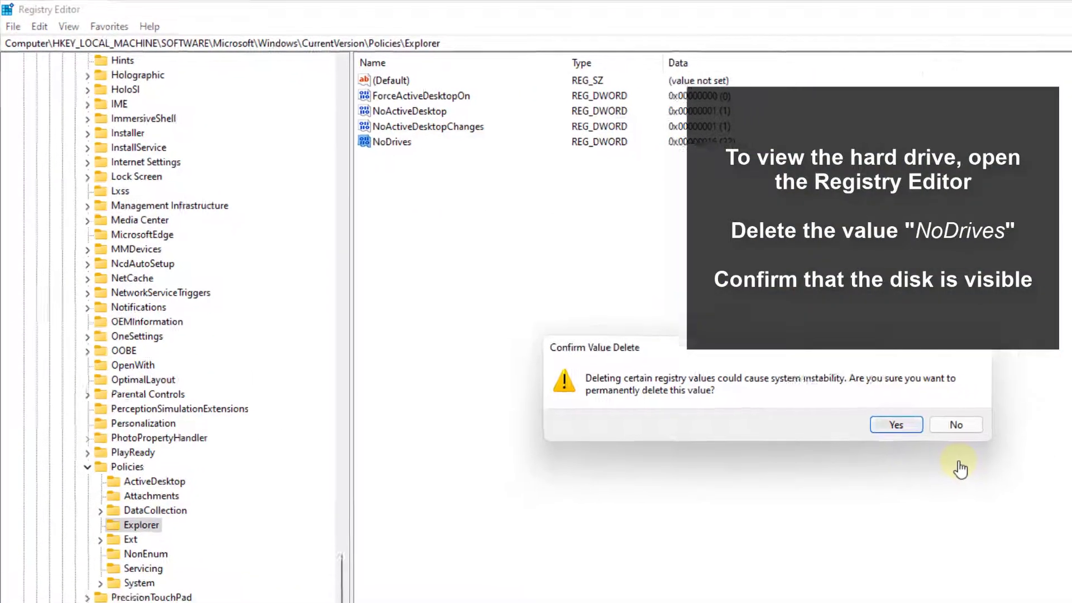
{"action": "key", "text": "Return"}
{"action": "key", "text": "super+d"}
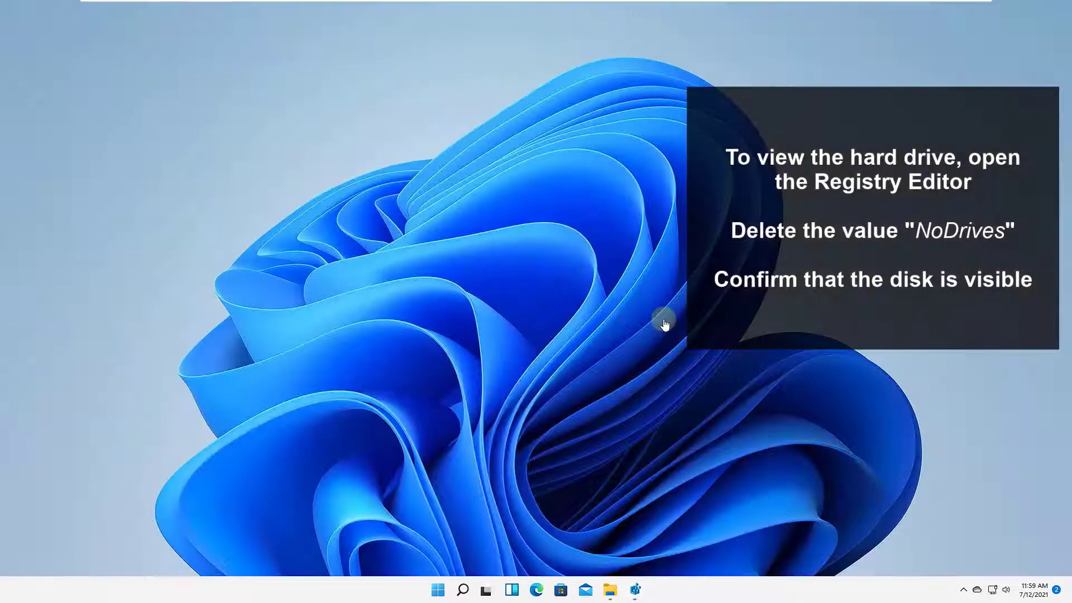
{"action": "key", "text": "super+e"}
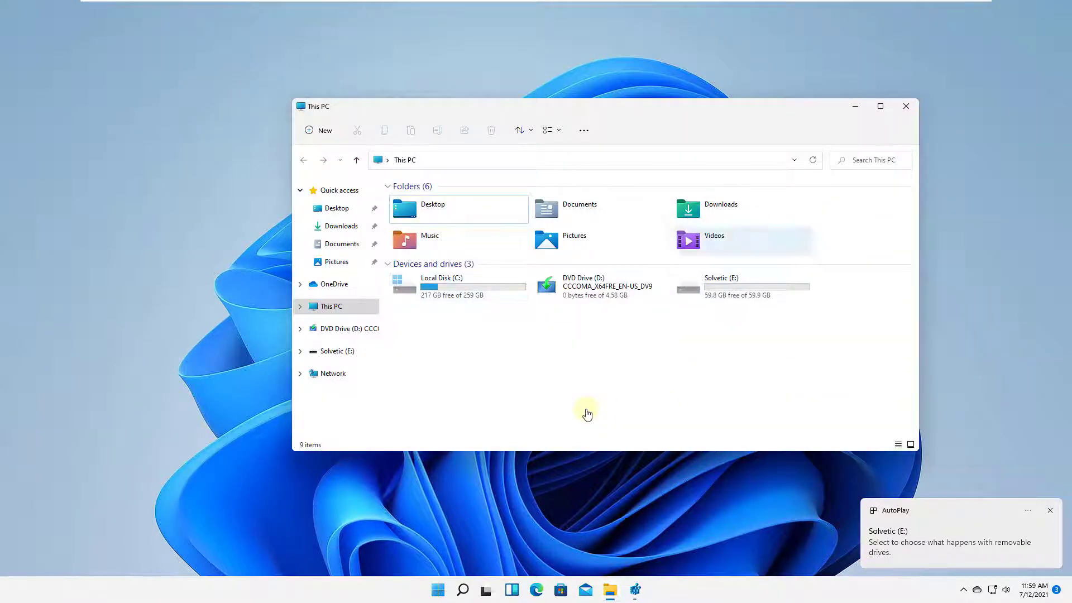
- Open the Local Group Policy Editor, maximize its window and widen the policy tree
{"action": "key", "text": "super+d"}
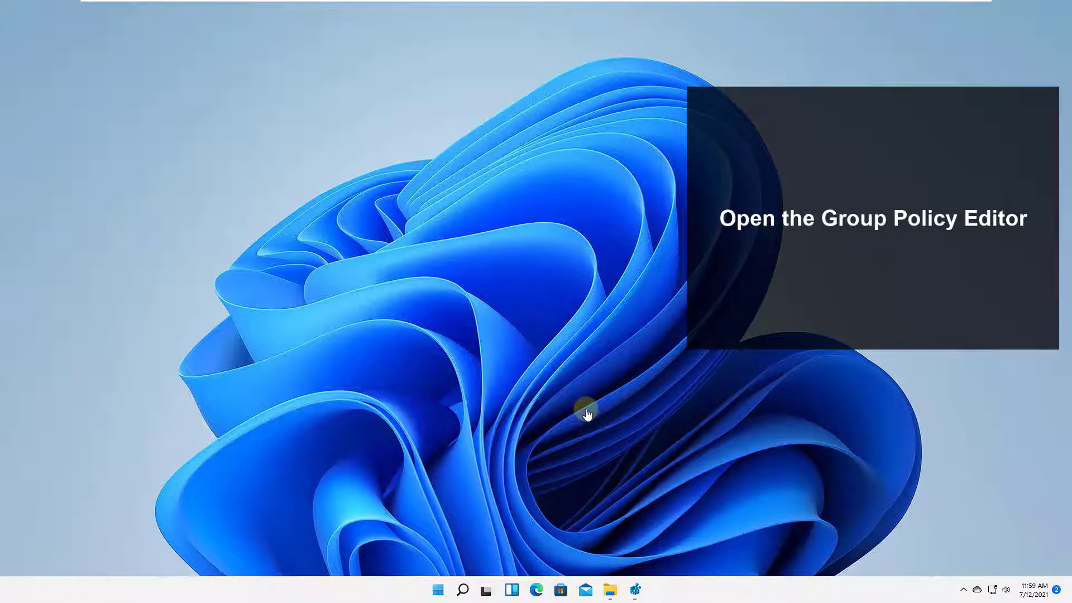
{"action": "key", "text": "super"}
{"action": "type", "text": "gpedit"}
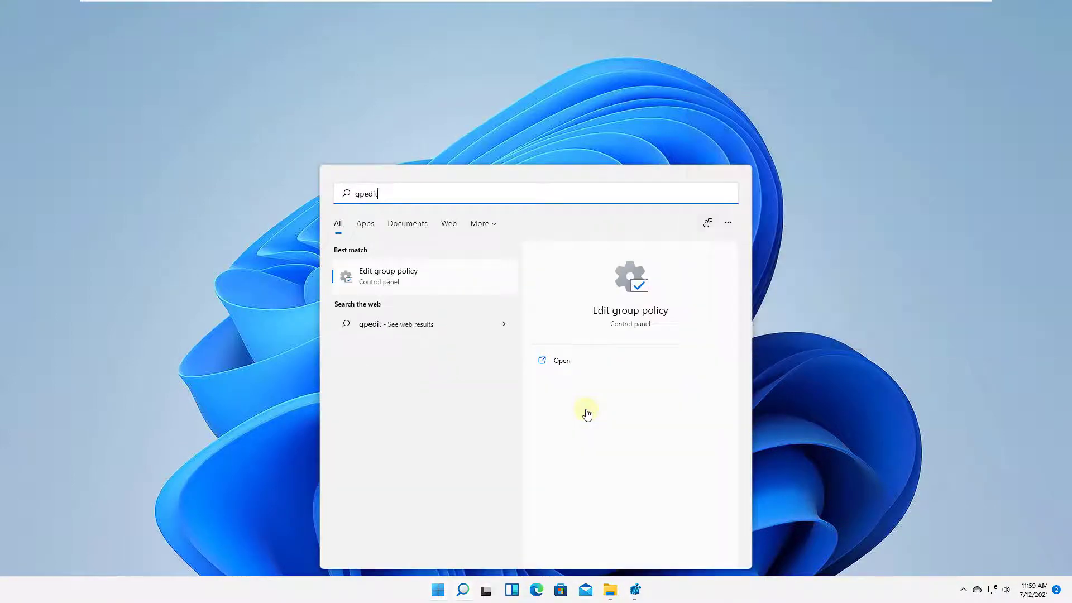
{"action": "key", "text": "Return"}
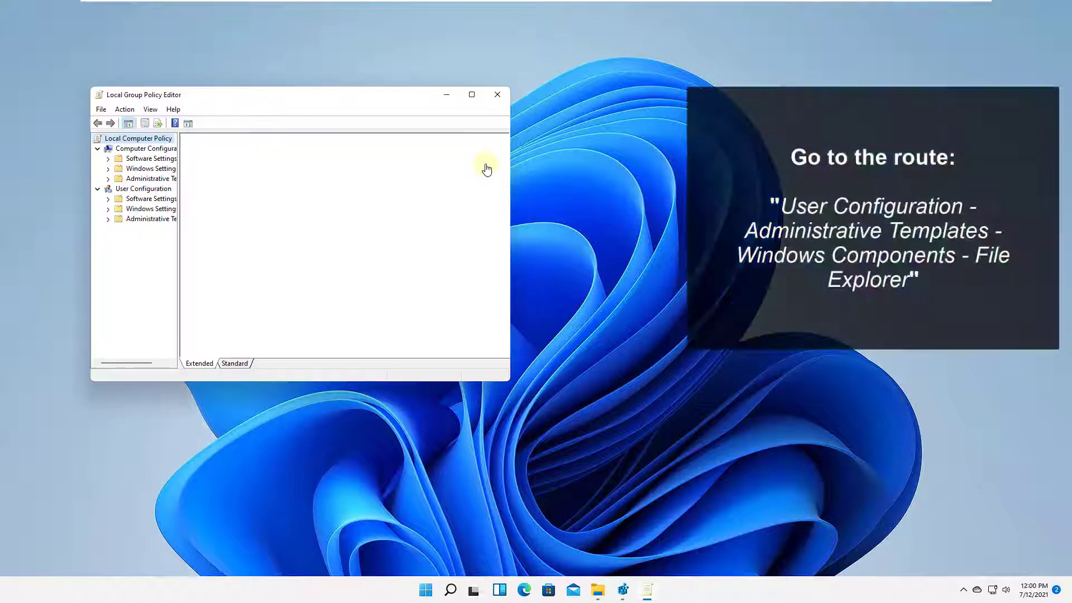
{"action": "key", "text": "super+Up"}
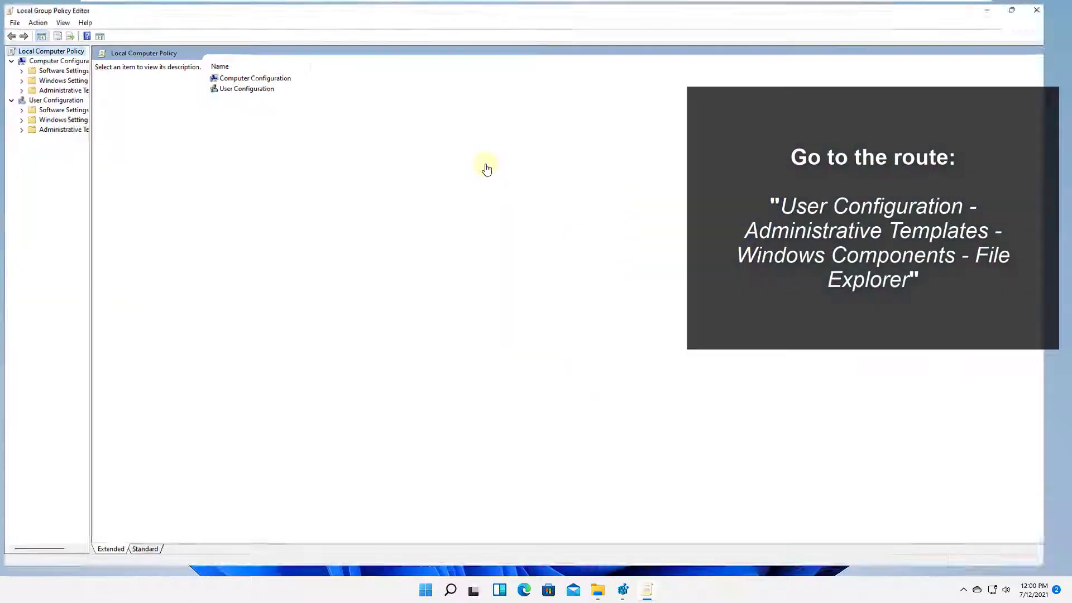
{"action": "left_click_drag", "start_coordinate": [88, 223], "coordinate": [204, 223]}
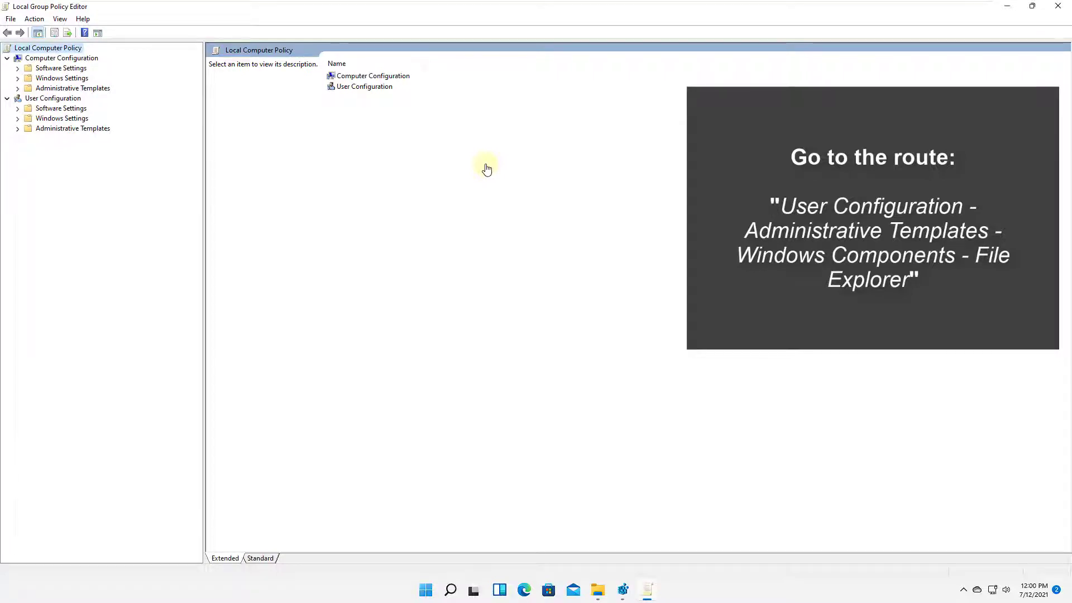
- Go to the File Explorer policies under User Configuration, Administrative Templates, Windows Components
{"action": "left_click", "coordinate": [17, 128]}
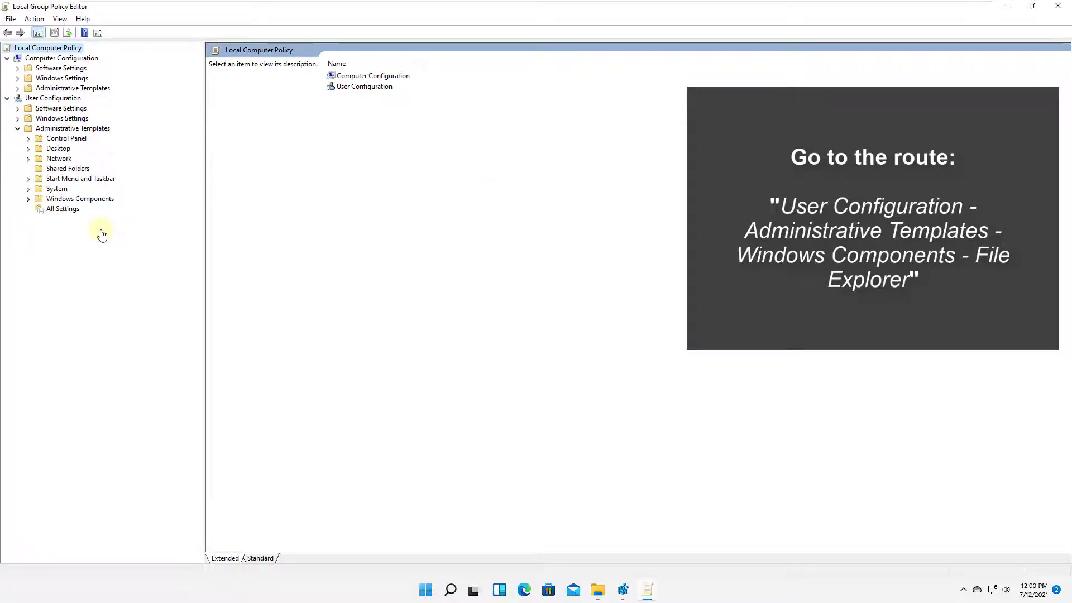
{"action": "left_click", "coordinate": [28, 199]}
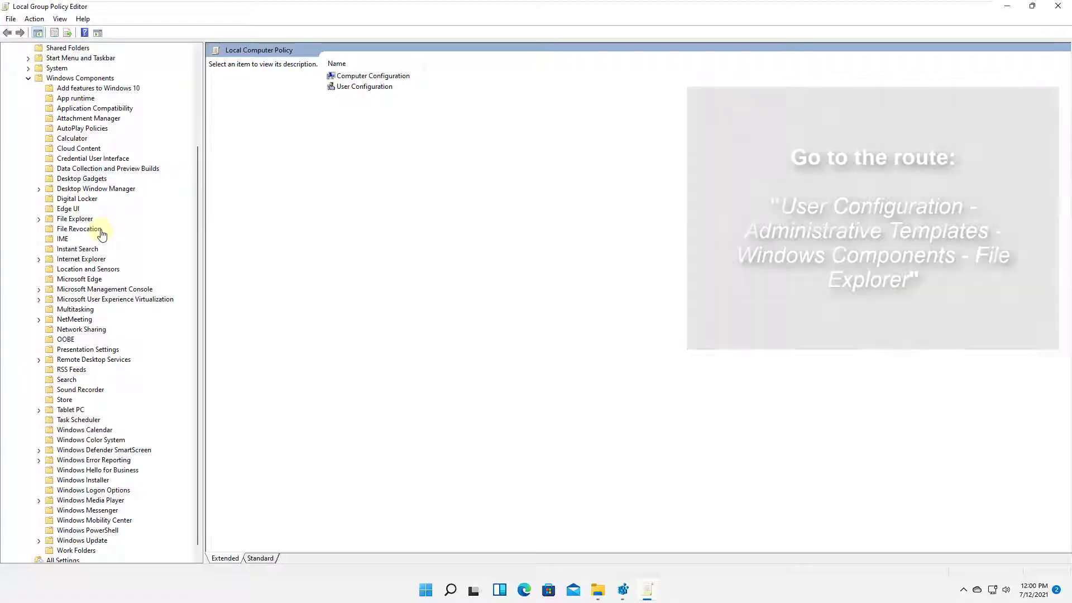
{"action": "left_click", "coordinate": [89, 219]}
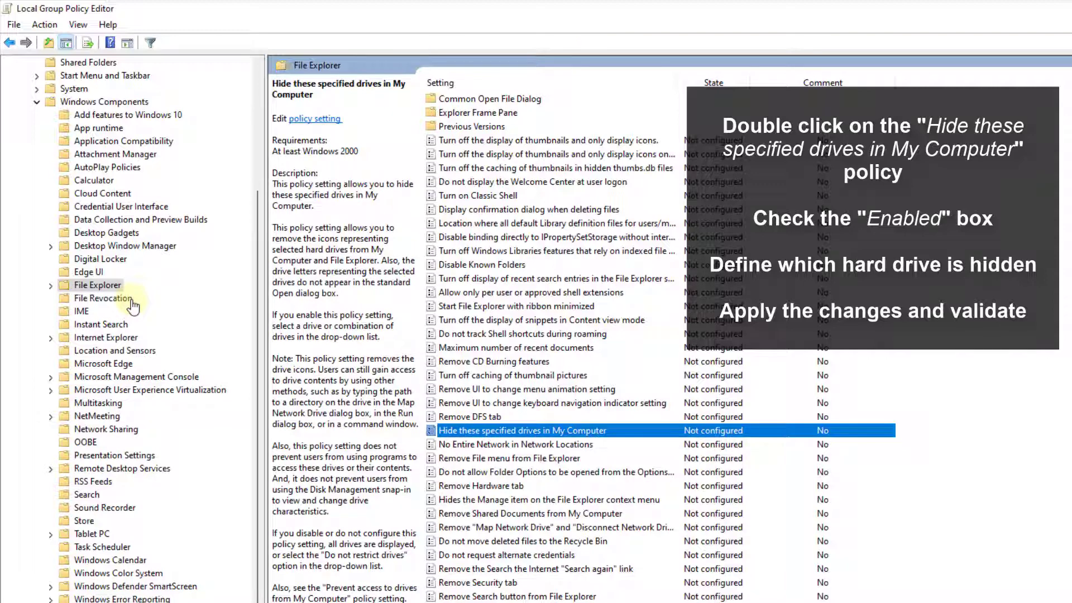
- Enable the policy "Hide these specified drives in My Computer" with the option "Restrict C drive only" and apply it
{"action": "double_click", "coordinate": [564, 431]}
{"action": "left_click", "coordinate": [95, 150]}
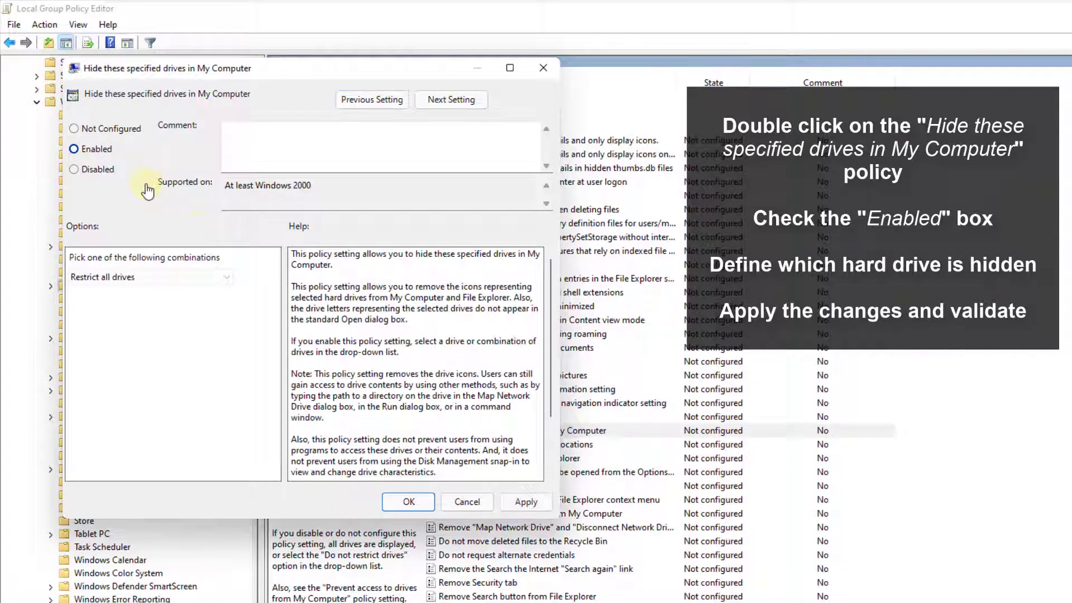
{"action": "left_click", "coordinate": [151, 277]}
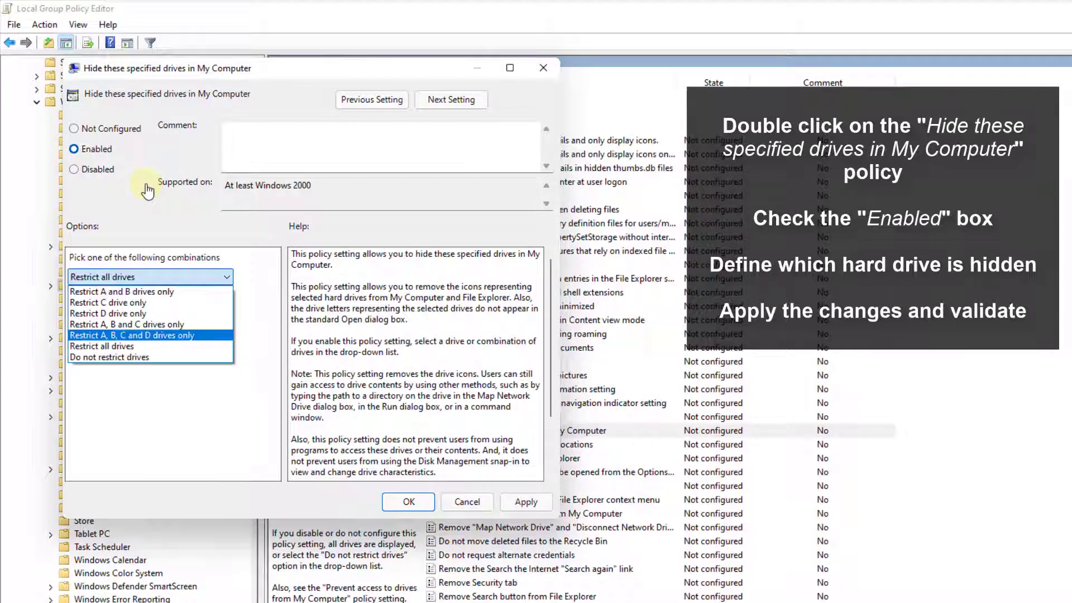
{"action": "key", "text": "Return"}
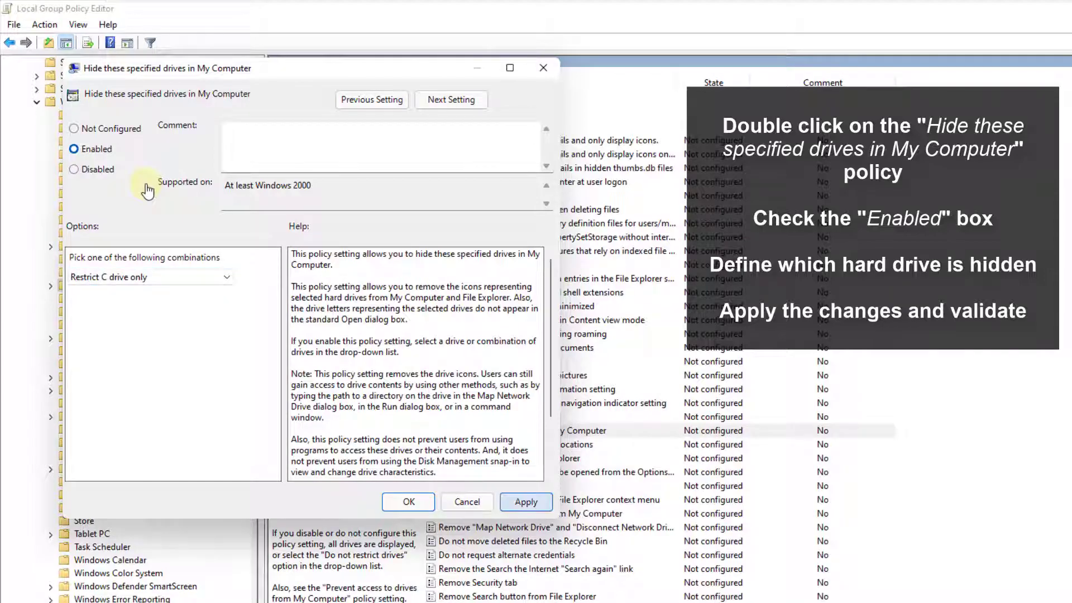
{"action": "key", "text": "alt+a"}
{"action": "key", "text": "Return"}
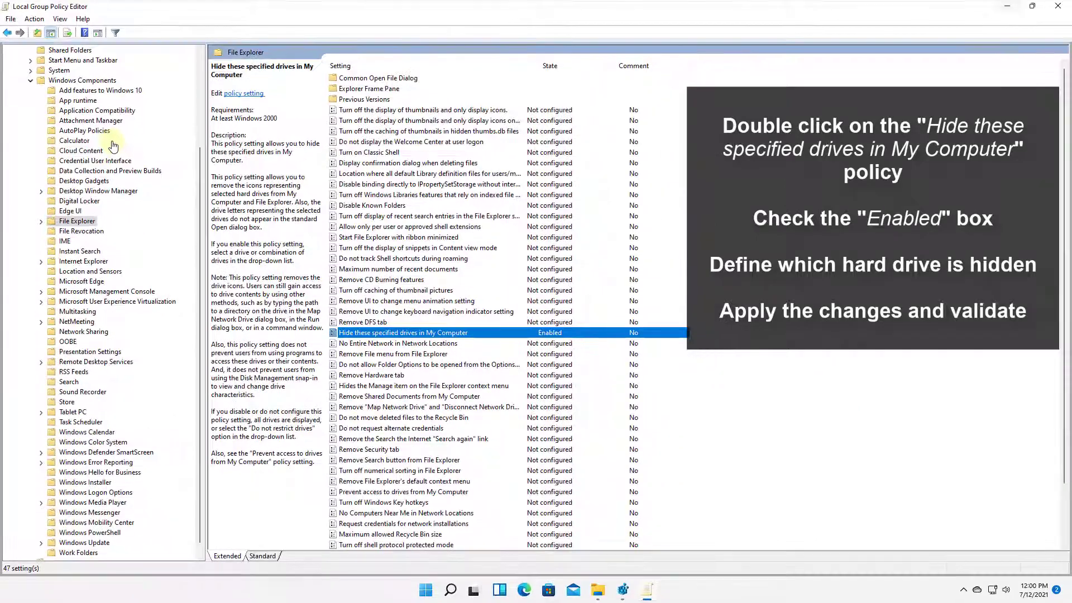
- Show the desktop, check the drives listed under This PC in File Explorer, and close that window
{"action": "key", "text": "super+d"}
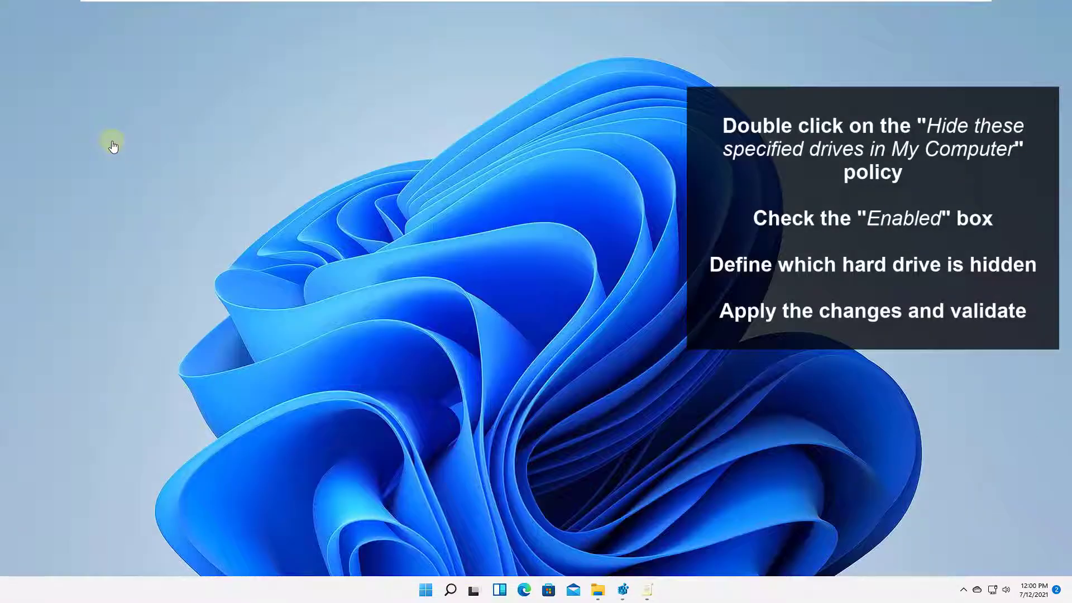
{"action": "key", "text": "super+e"}
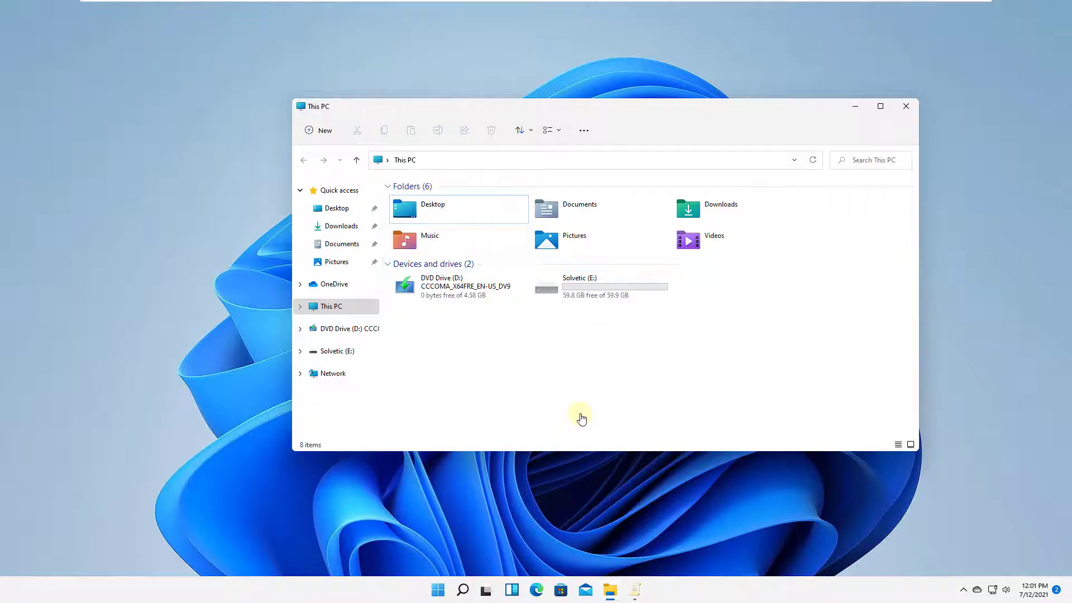
{"action": "key", "text": "alt+F4"}
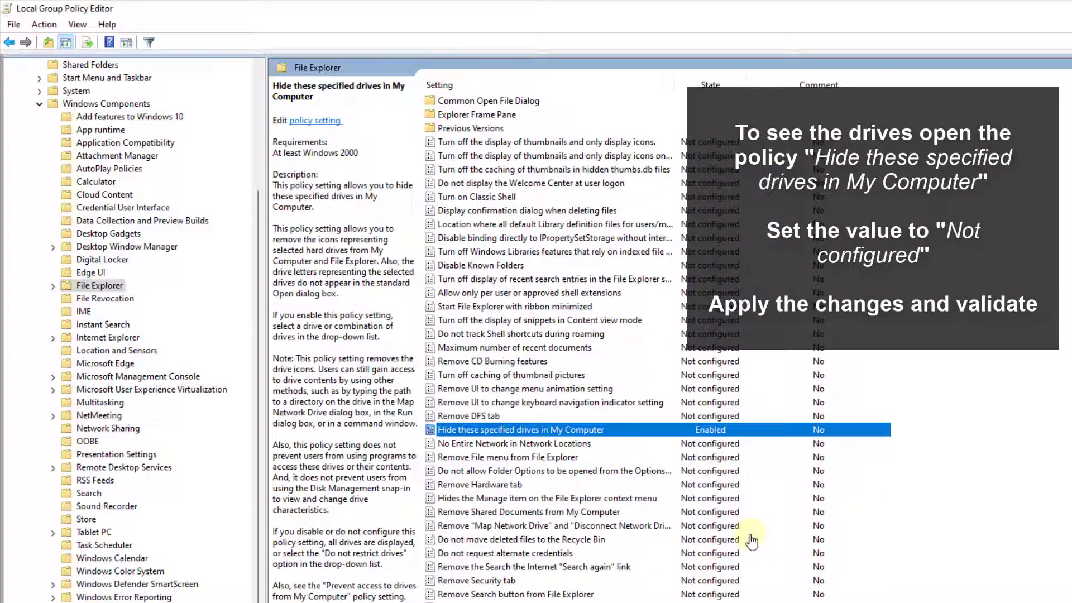
- Set the policy "Hide these specified drives in My Computer" to Not Configured and apply it
{"action": "key", "text": "Return"}
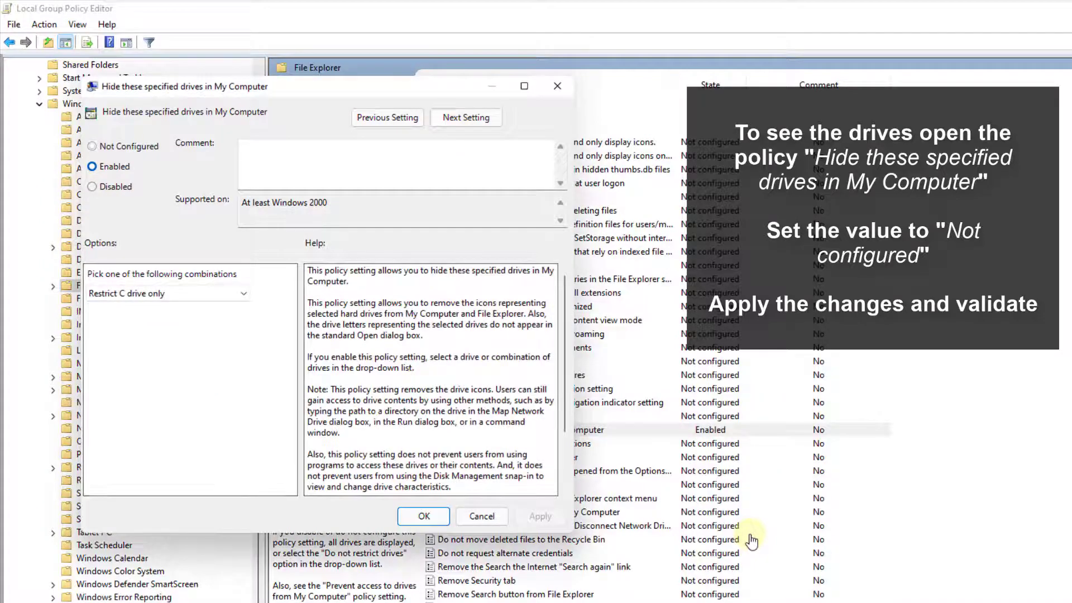
{"action": "key", "text": "Up"}
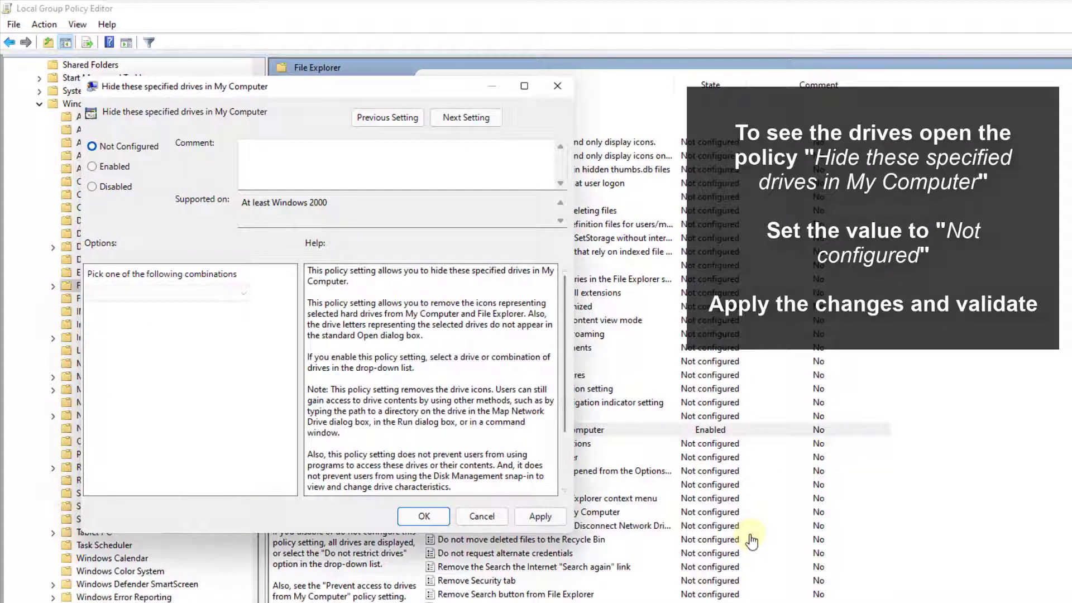
{"action": "key", "text": "alt+a"}
{"action": "key", "text": "Return"}
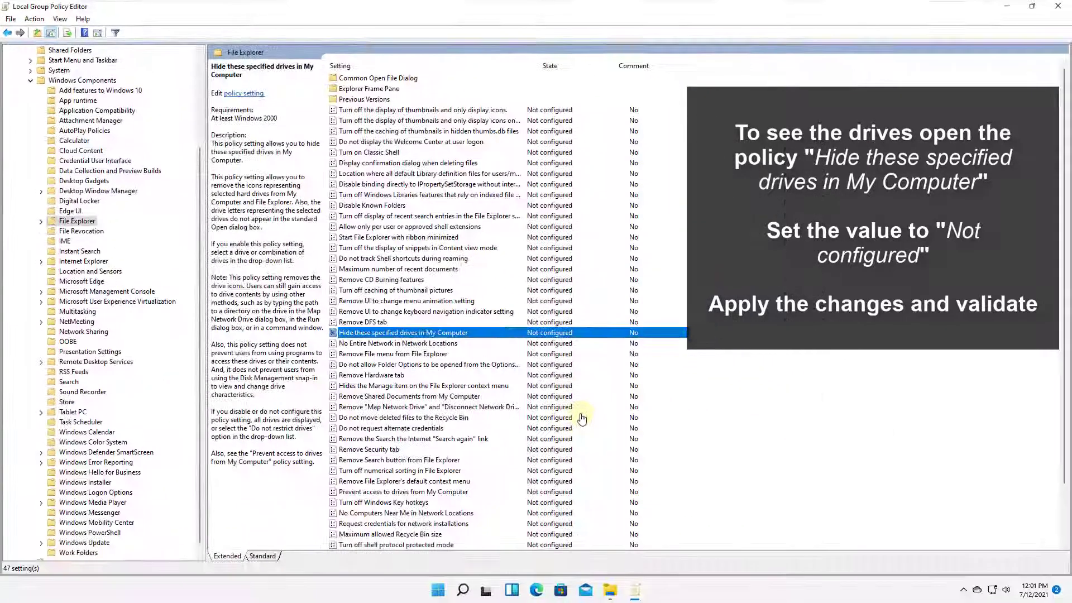
- Close the Local Group Policy Editor, check the drives under This PC in File Explorer again, and close File Explorer
{"action": "key", "text": "alt+F4"}
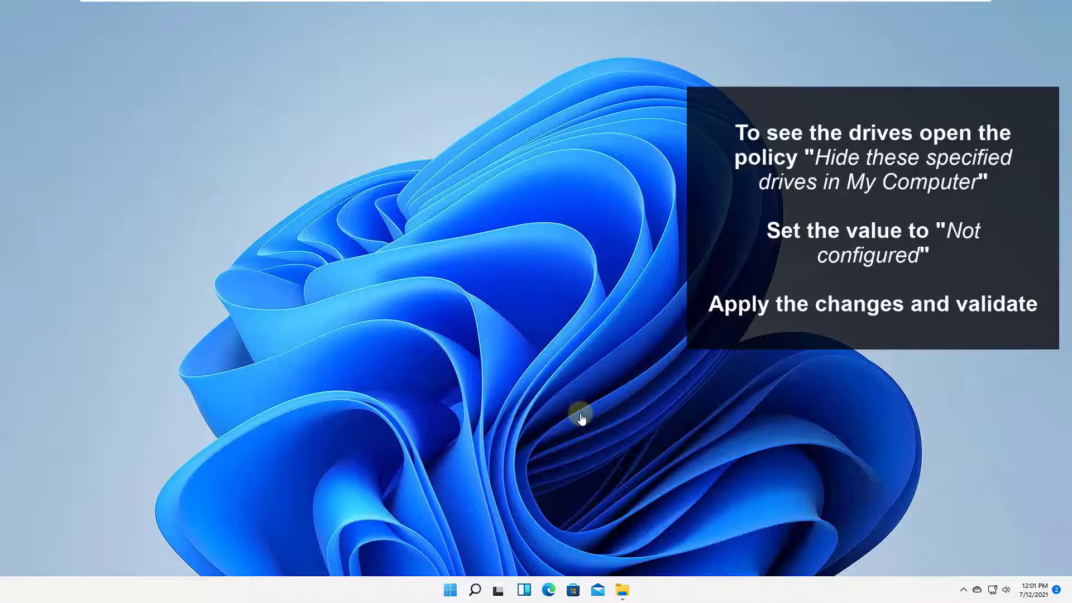
{"action": "key", "text": "super+e"}
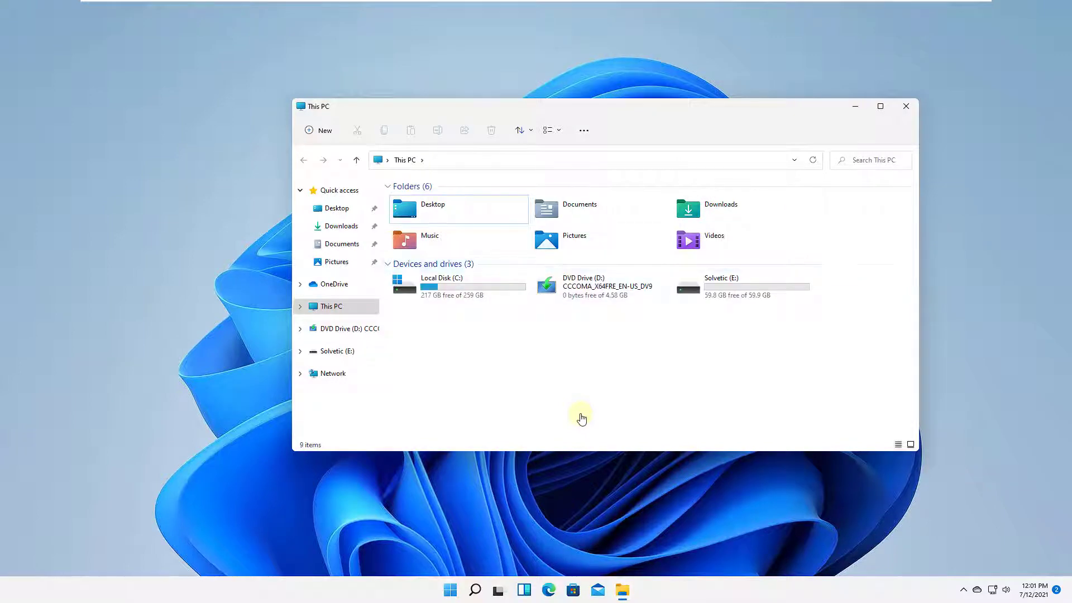
{"action": "left_click", "coordinate": [905, 106]}
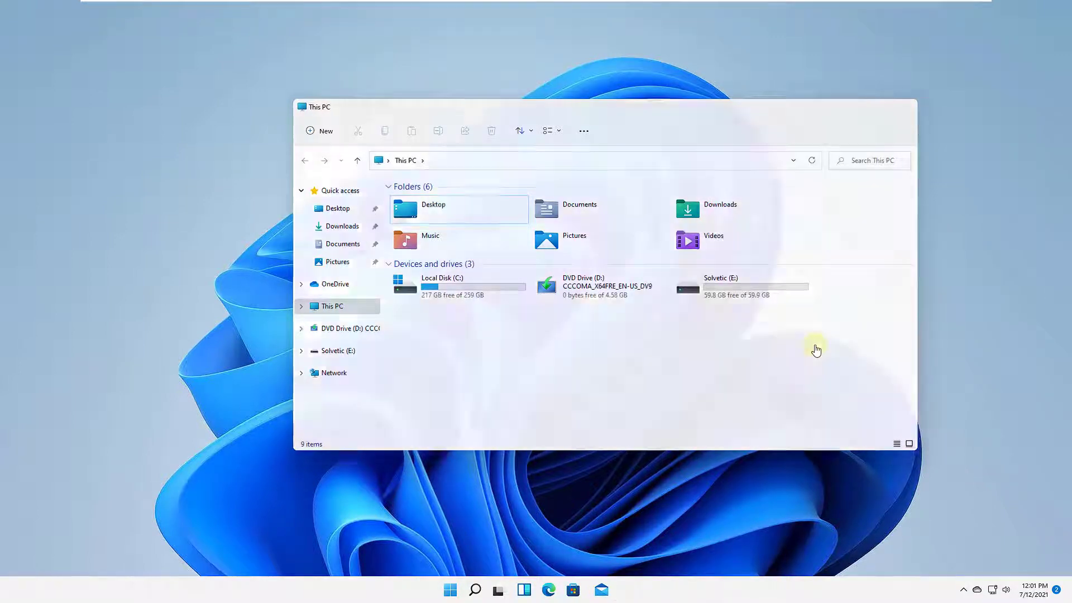